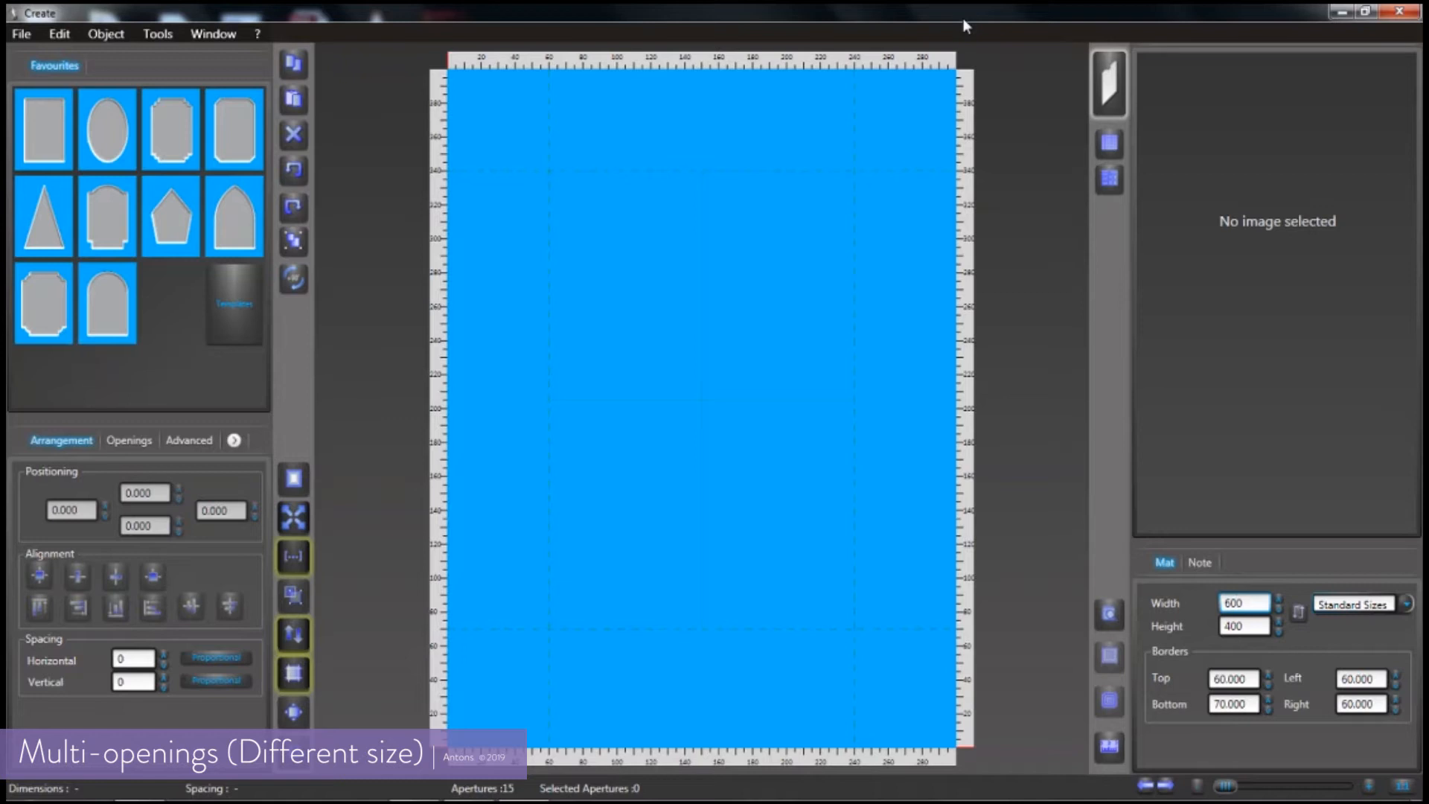
- Set the mat size to 600 wide by 500 high and all four borders to 50
key("Tab")
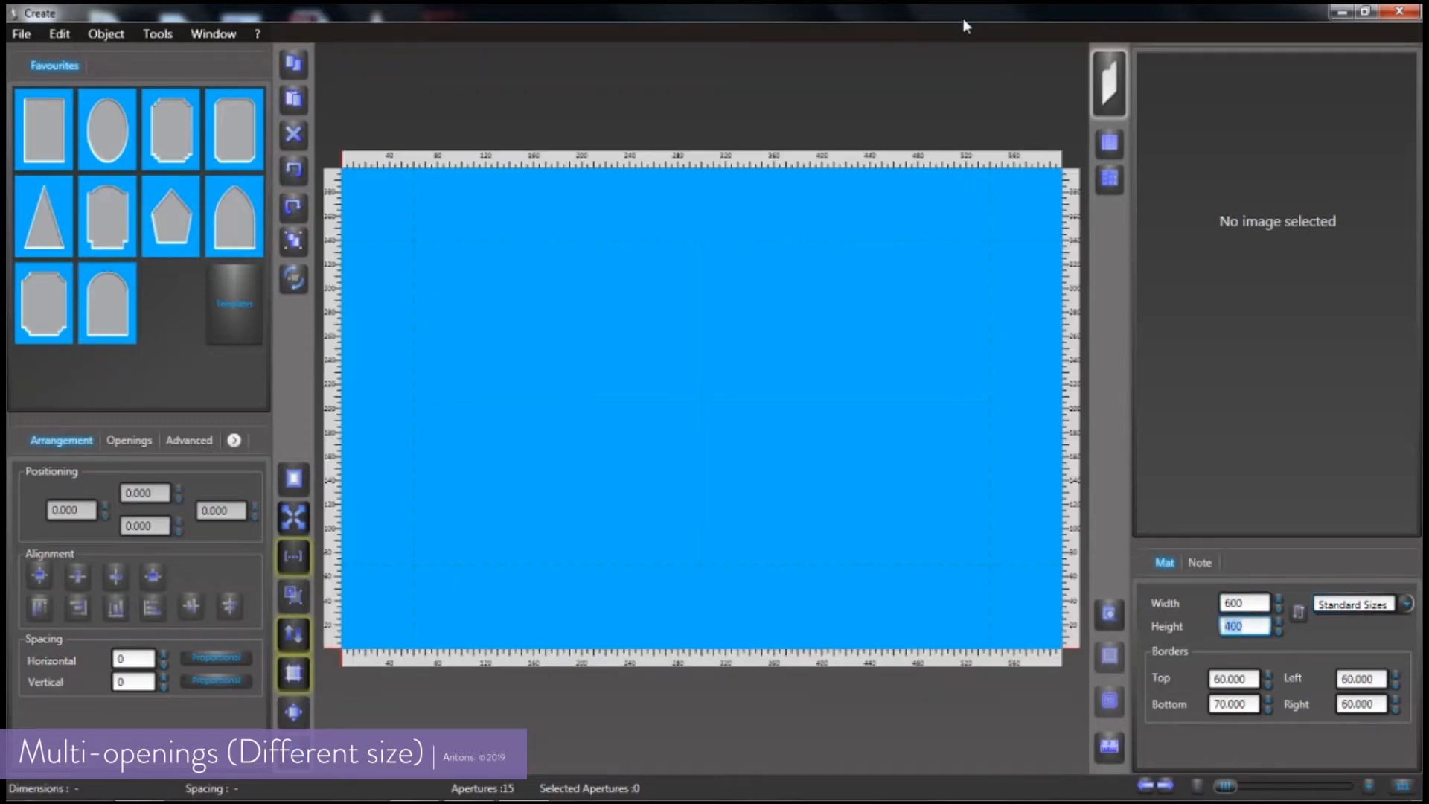
type("500")
key("Return")
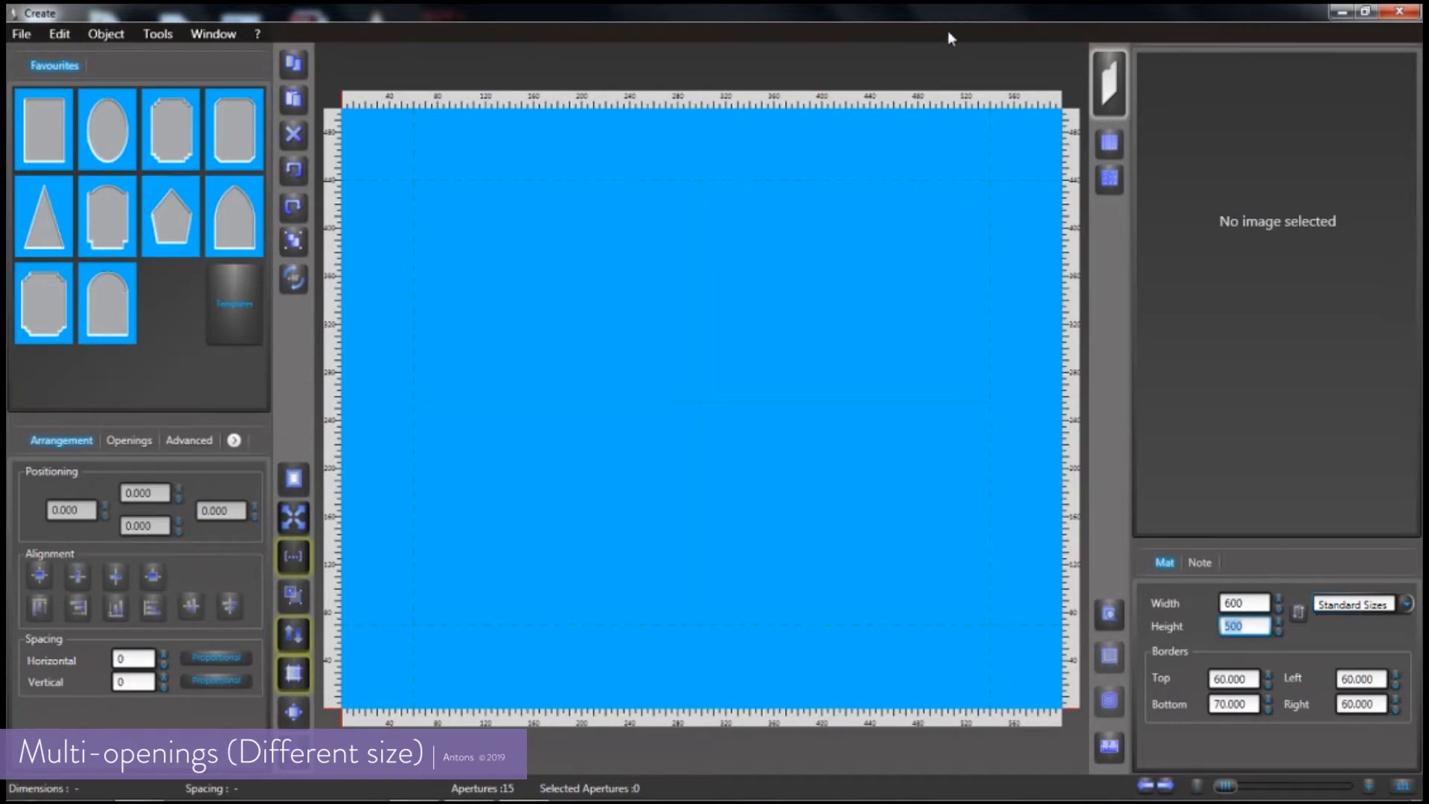
left_click(1256, 678)
type("50")
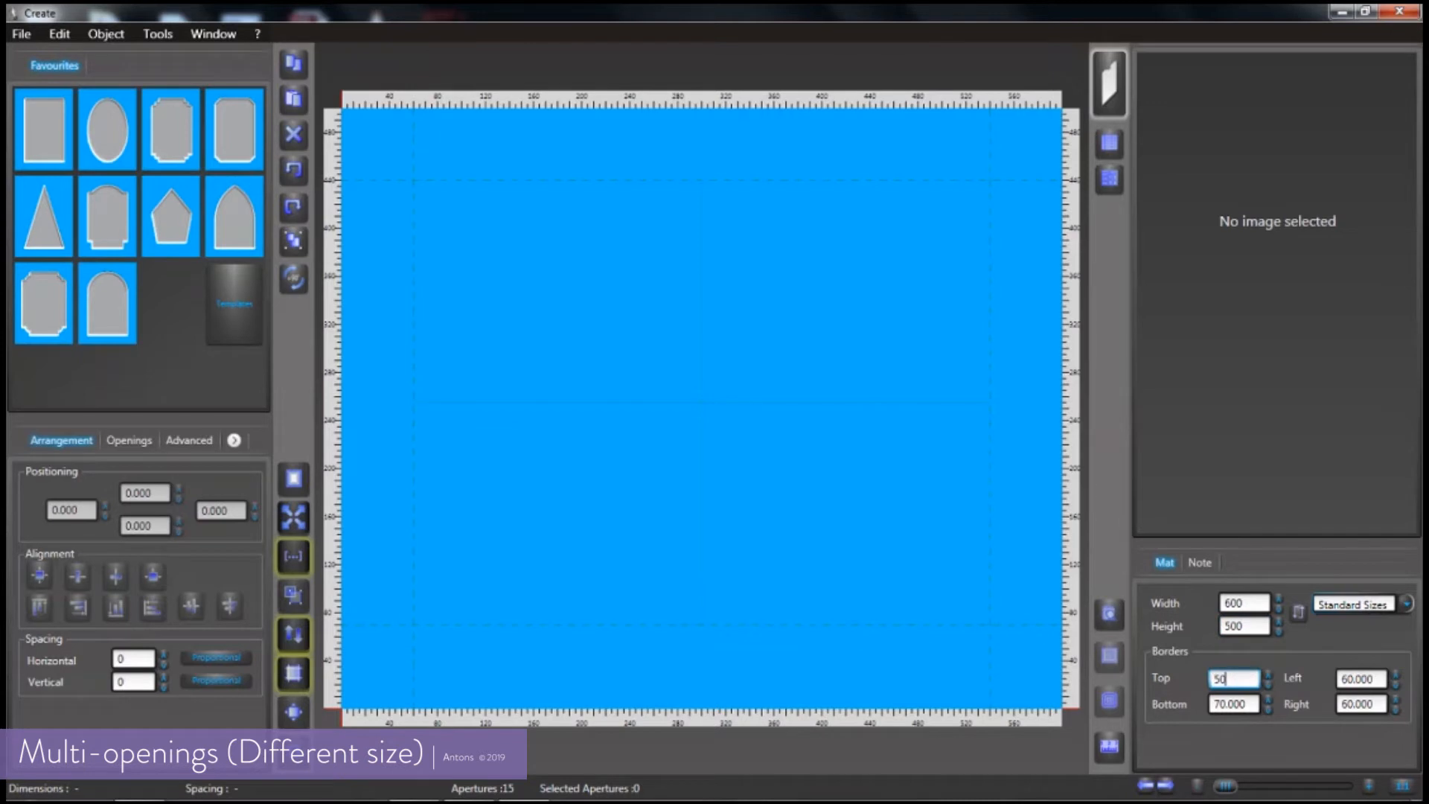
key("Return")
- Add a rectangular S001 opening about 113 × 87 at the mat's upper-left border corner and duplicate it to the upper-right border corner
left_click_drag(260, 246, 570, 381)
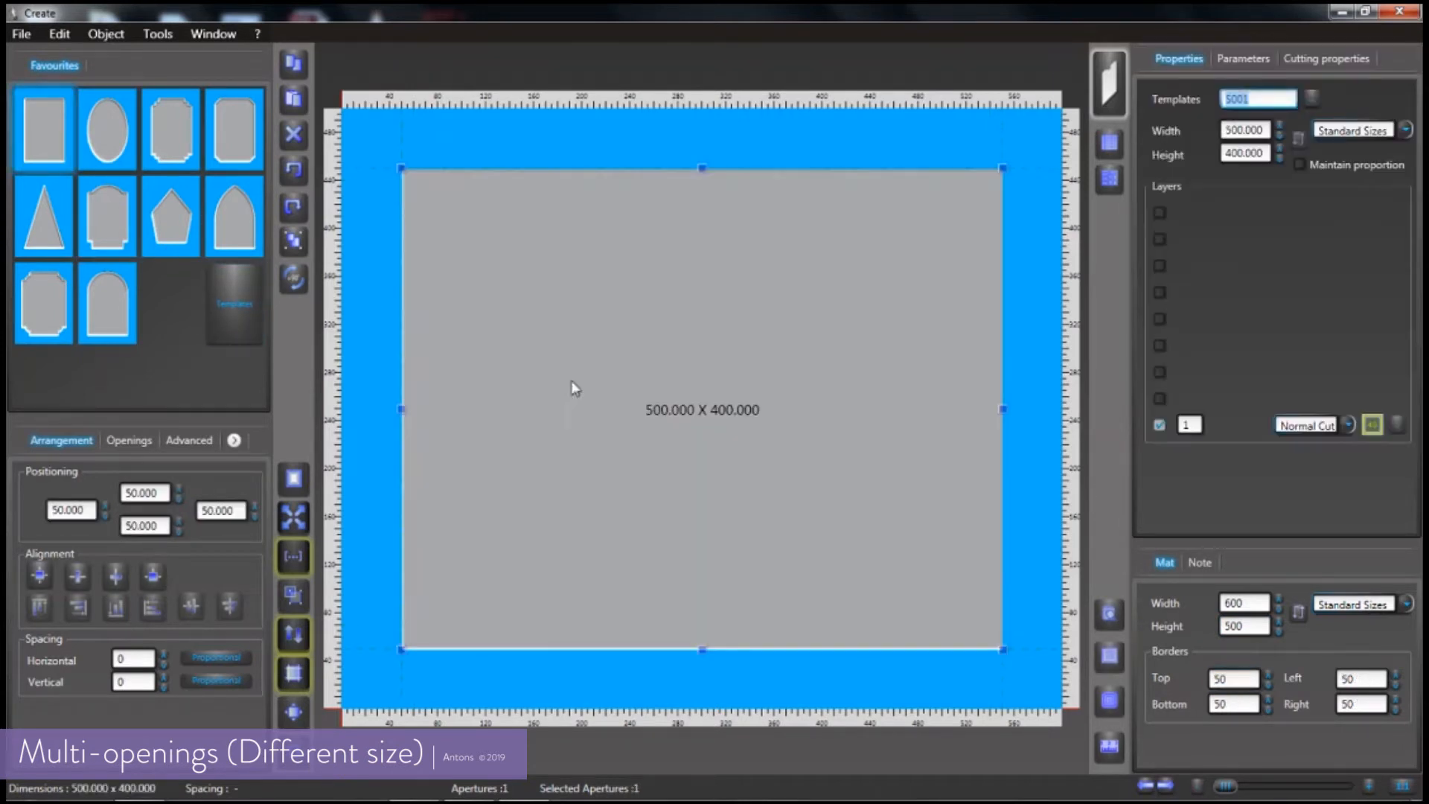
left_click_drag(1004, 652, 539, 274)
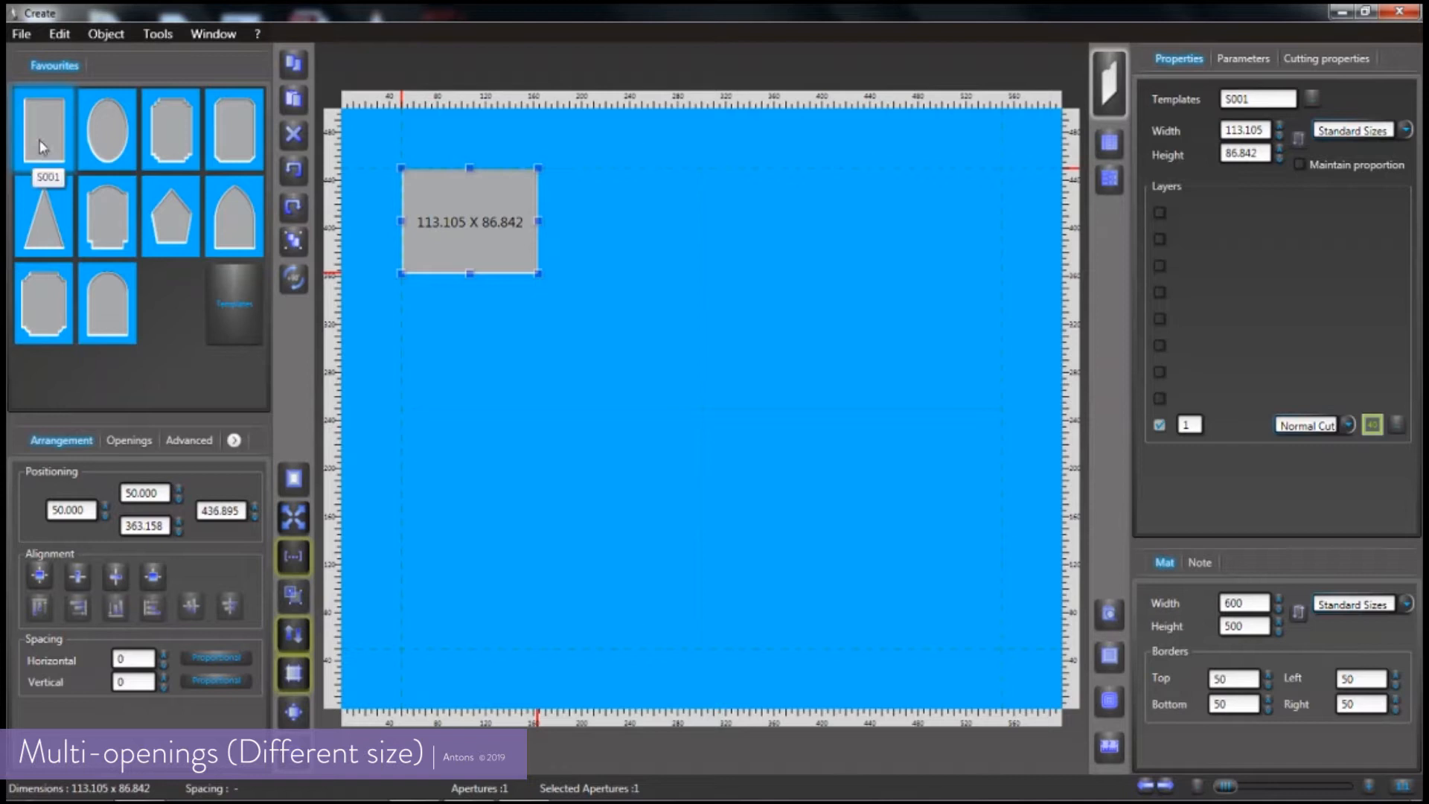
left_click(295, 67)
left_click_drag(542, 227, 990, 242)
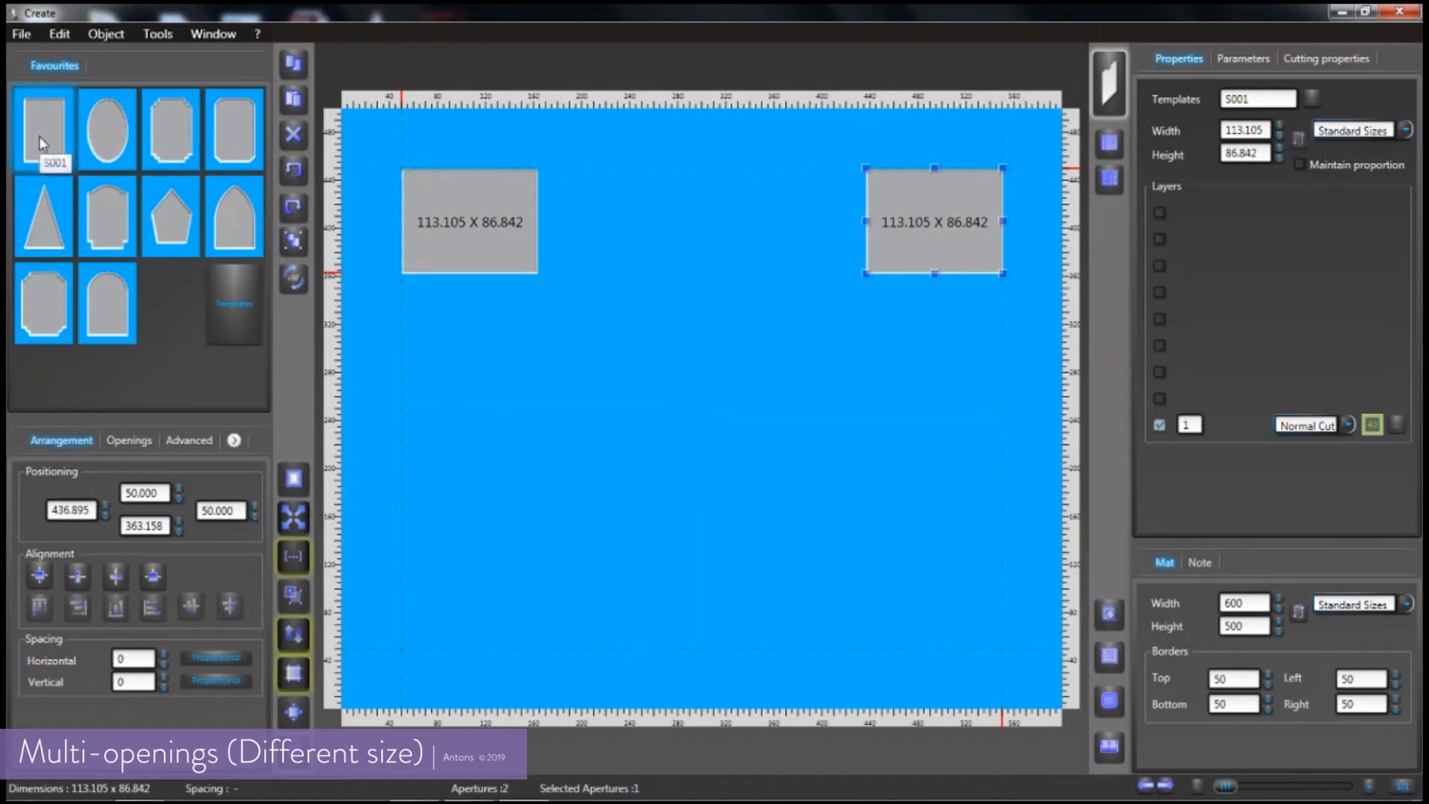
- Add a rectangular S001 opening about 87 × 48 between the two corner openings and place a duplicate to its right
left_click_drag(49, 130, 756, 484)
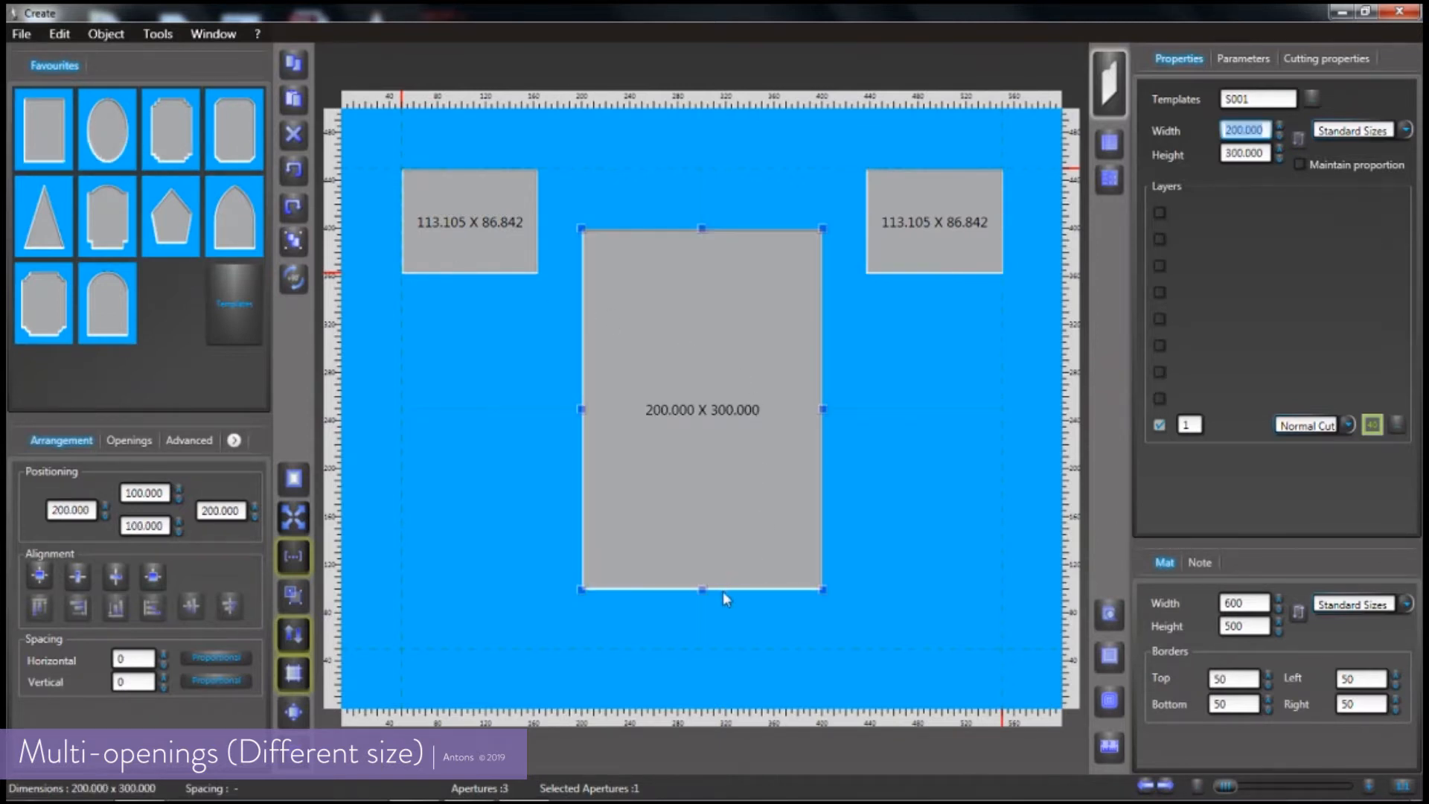
left_click_drag(702, 589, 702, 287)
left_click_drag(822, 258, 627, 177)
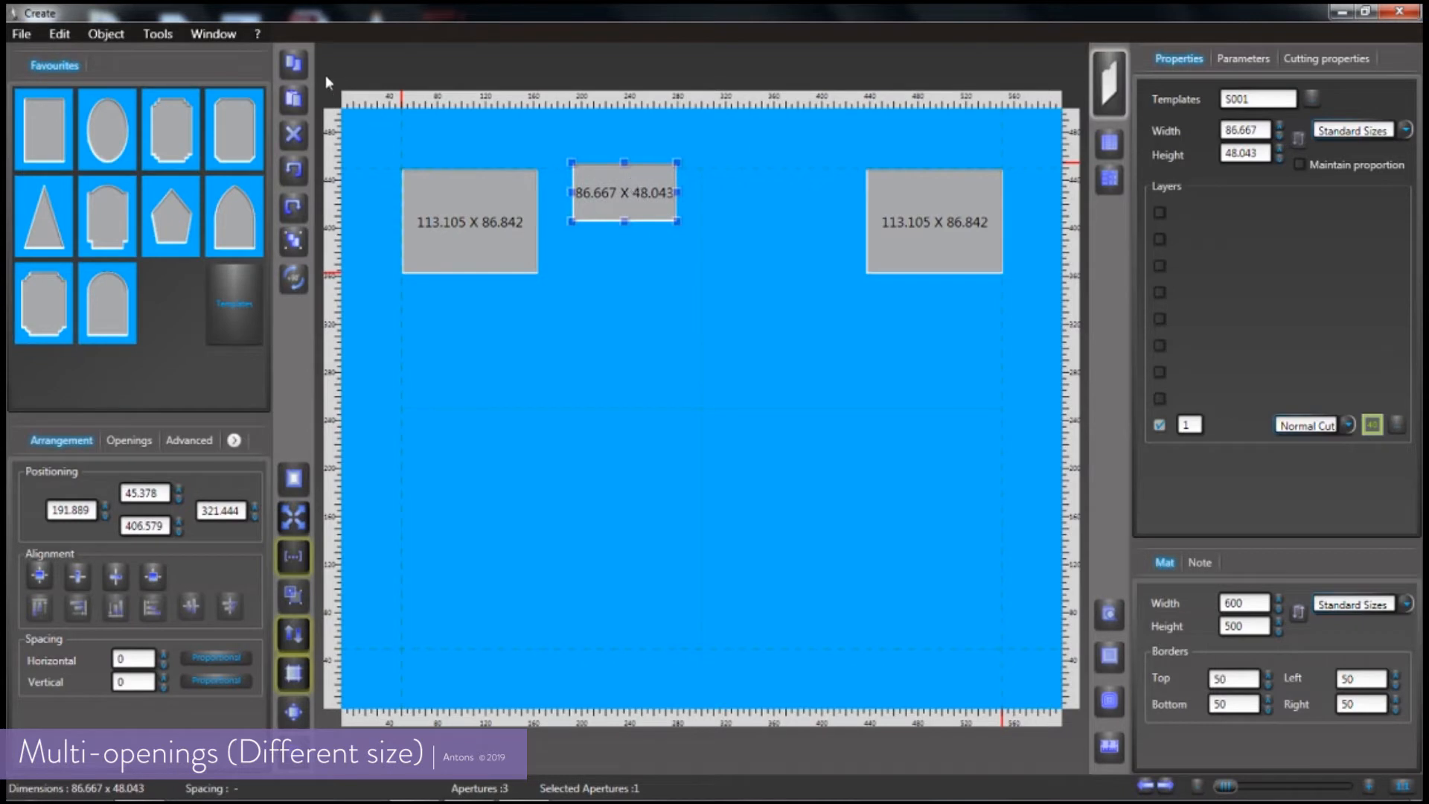
left_click(294, 98)
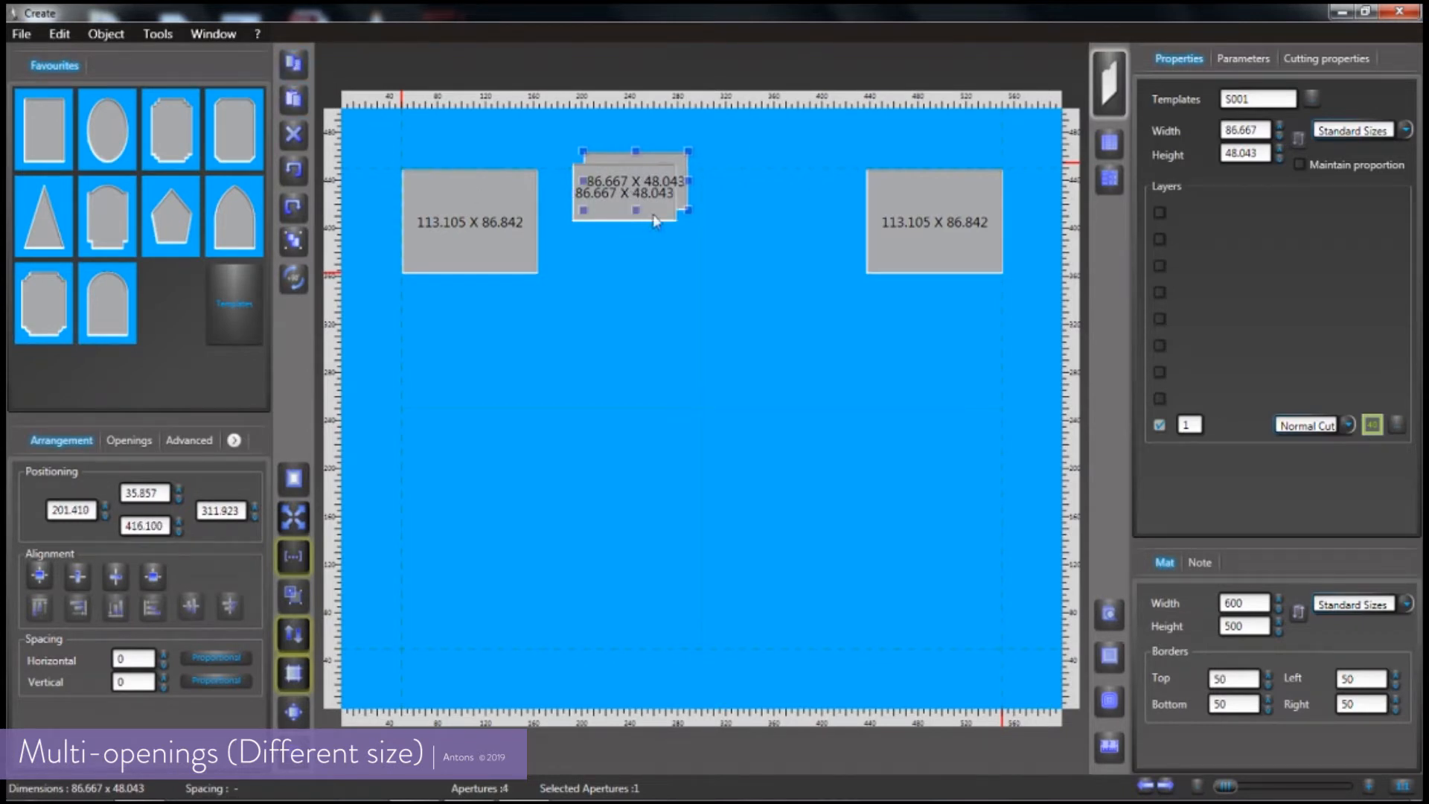
left_click_drag(674, 176, 816, 201)
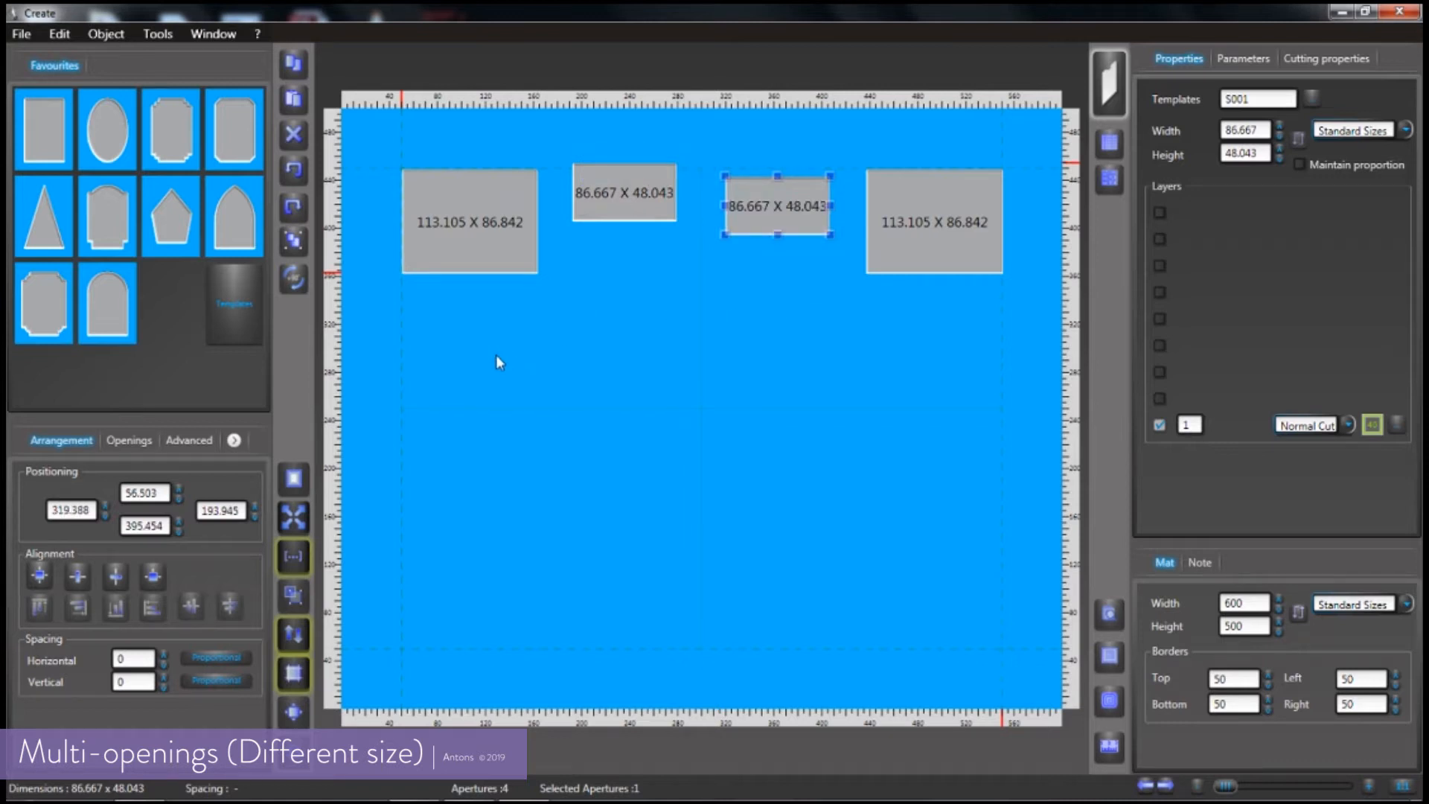
- Hide the size labels on the openings and align all four openings on a common horizontal centre line
left_click(294, 556)
left_click_drag(431, 350, 939, 193)
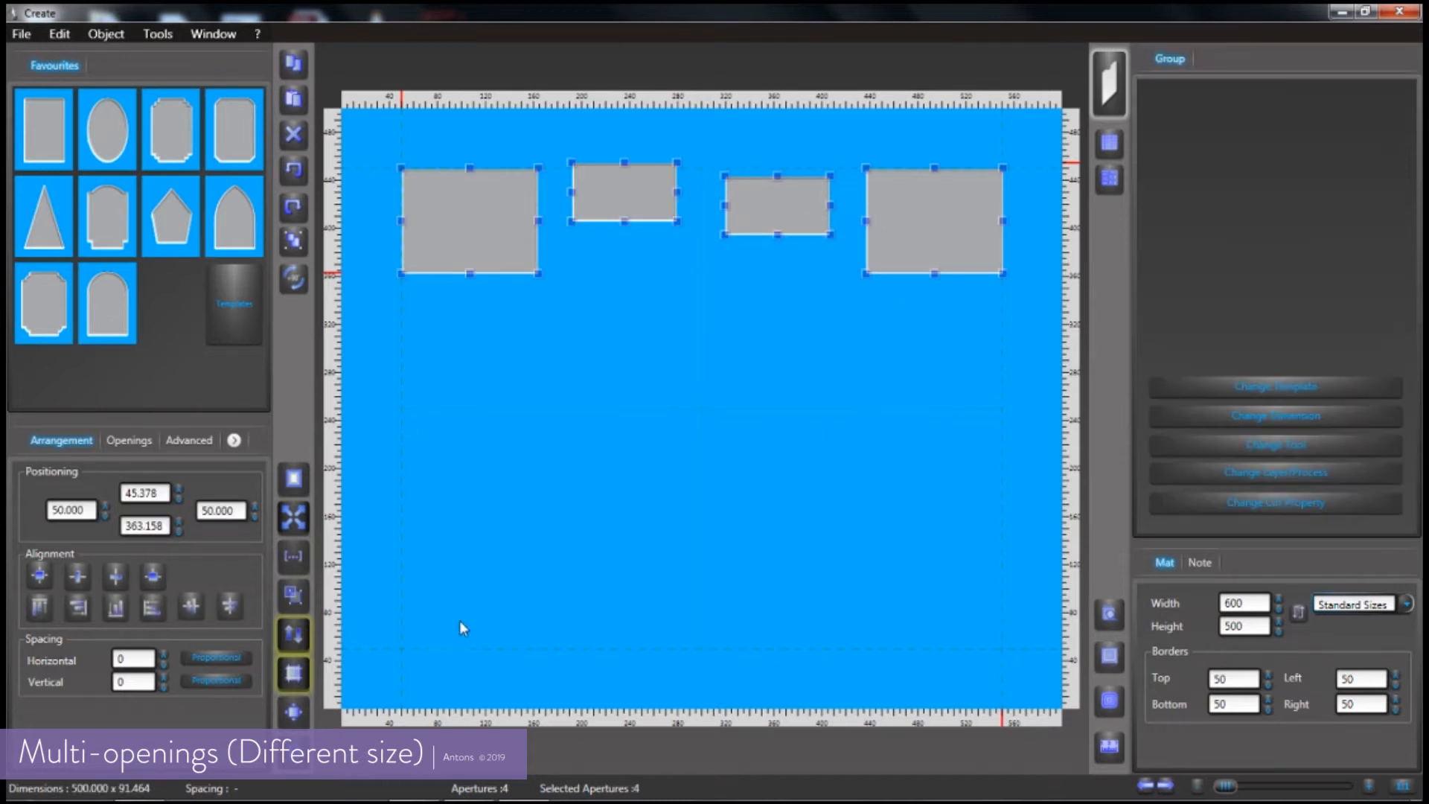
left_click(192, 604)
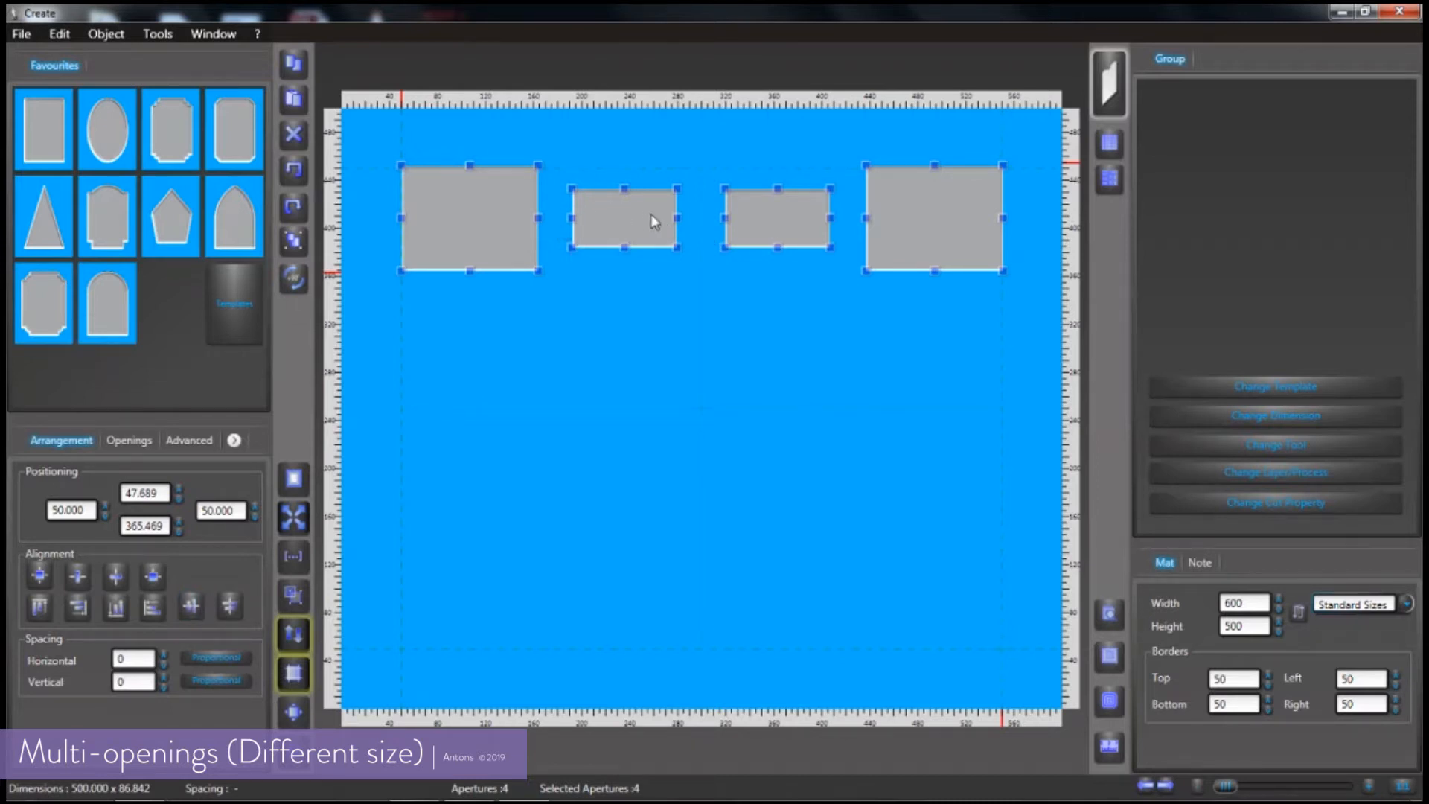
- Check the horizontal gap between each pair of neighbouring openings and the border positions of the two outer openings
left_click_drag(502, 308, 921, 227)
left_click(491, 319)
left_click_drag(500, 311, 597, 231)
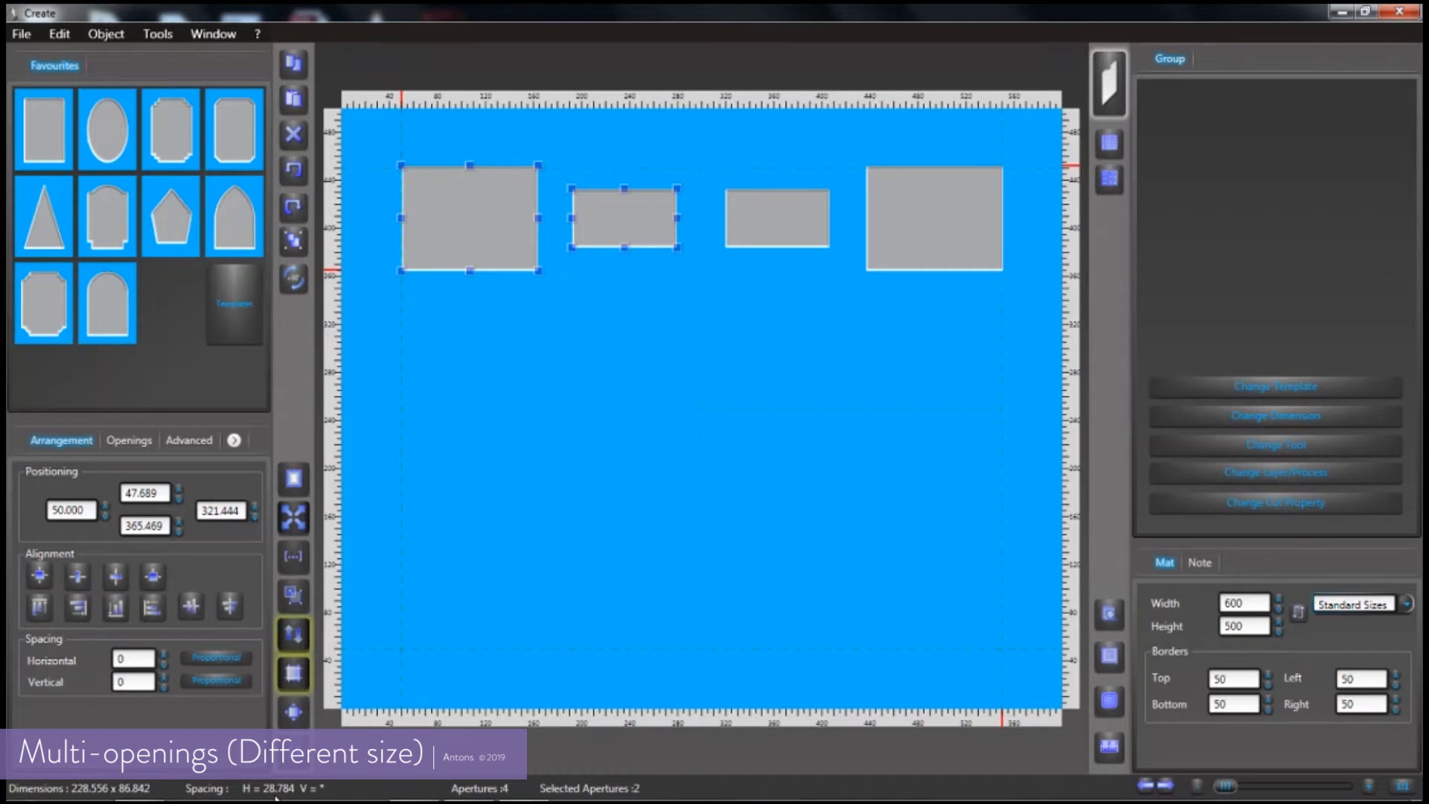
left_click_drag(659, 317, 765, 220)
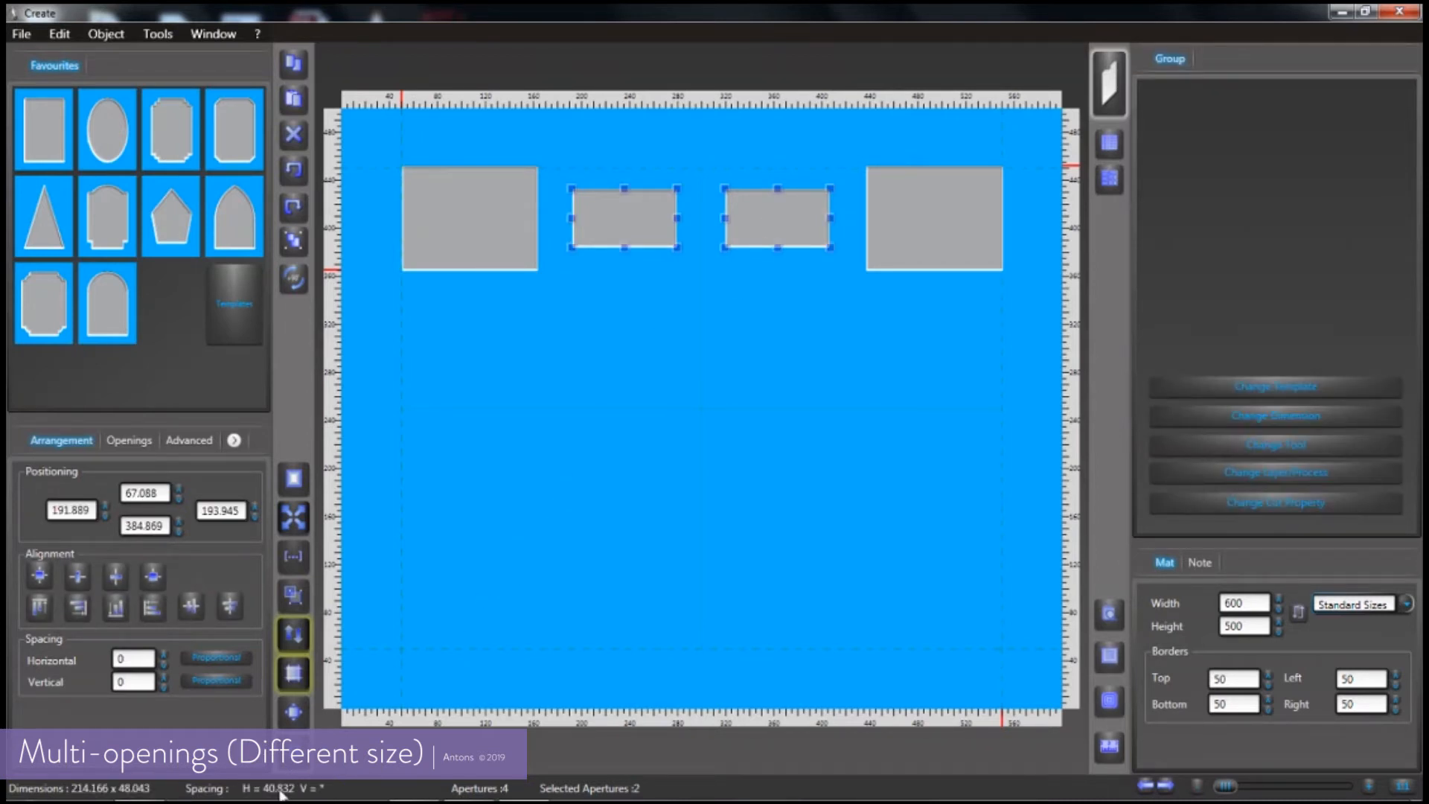
left_click_drag(800, 332, 905, 219)
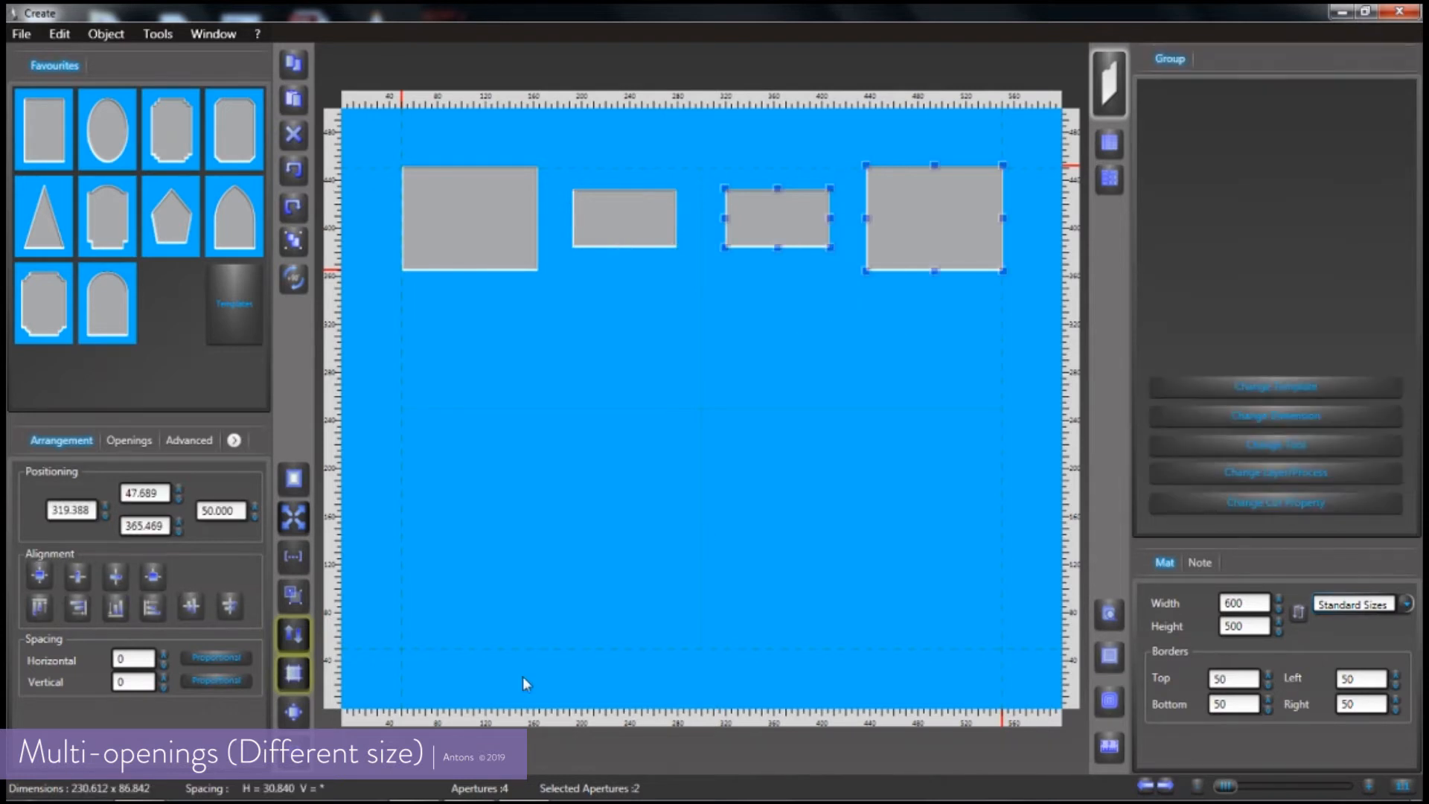
left_click(564, 482)
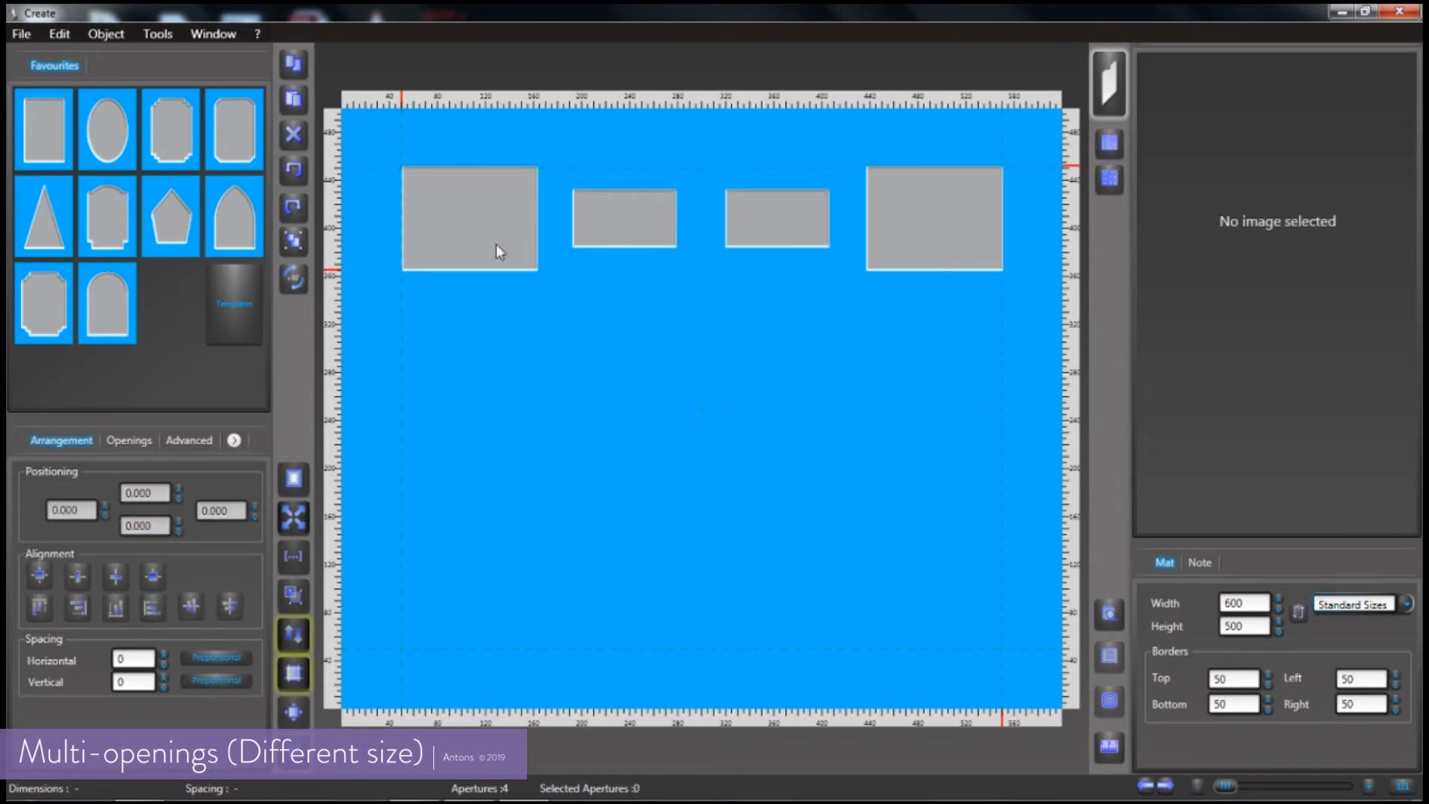
left_click(410, 215)
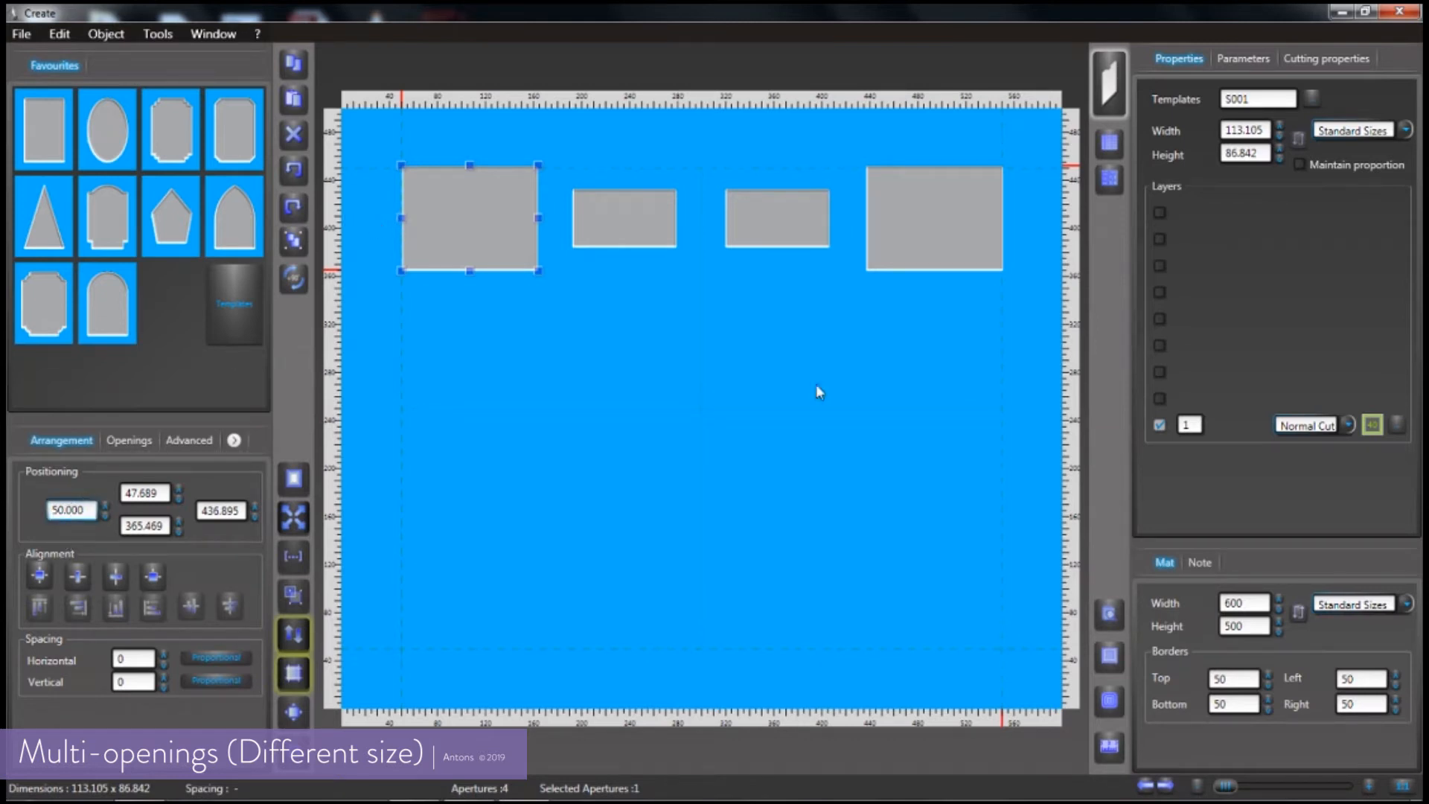
left_click(970, 234)
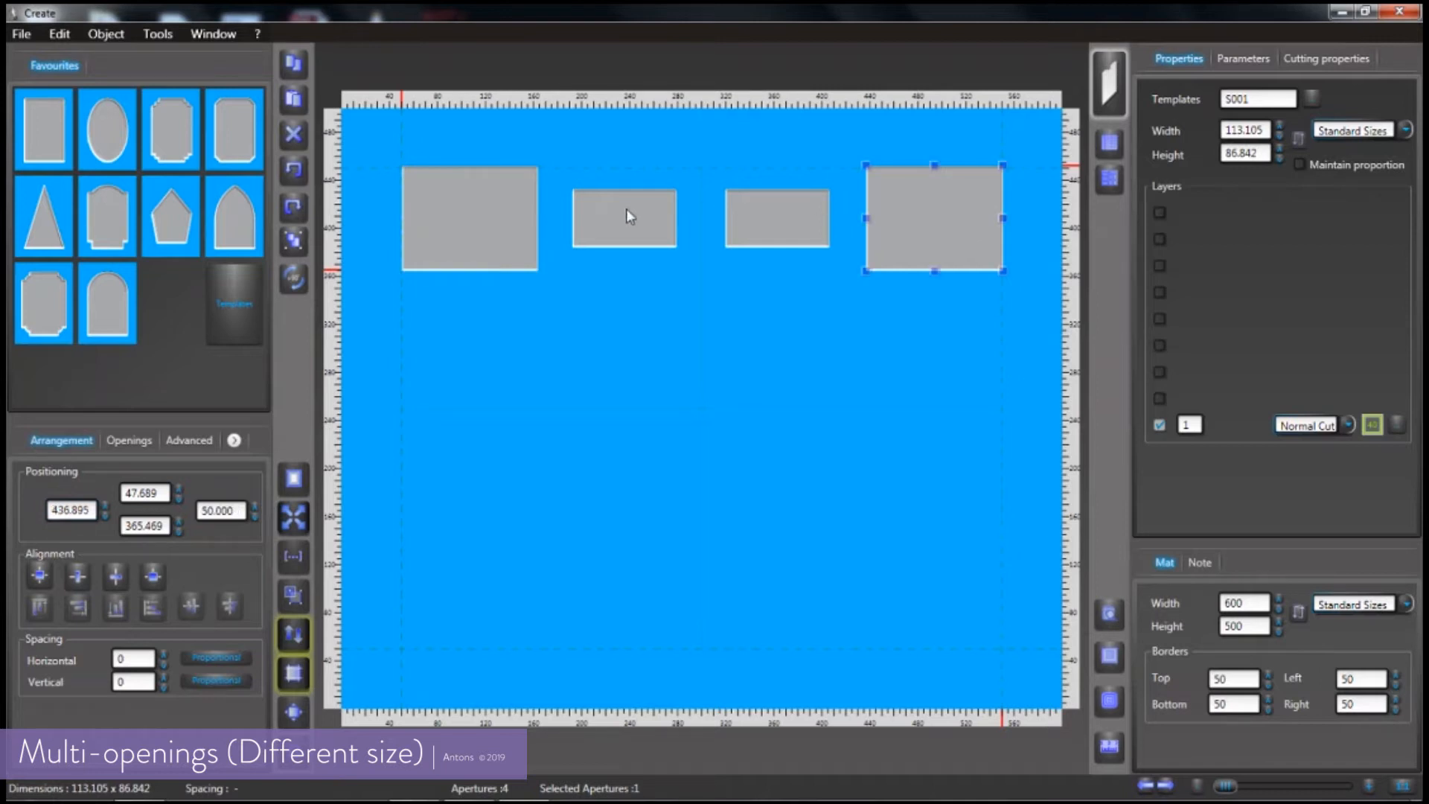
- Narrow the two small inner openings from their facing sides to about 40 and 43 wide, leaving room in the middle
left_click(665, 226)
left_click_drag(676, 218, 622, 217)
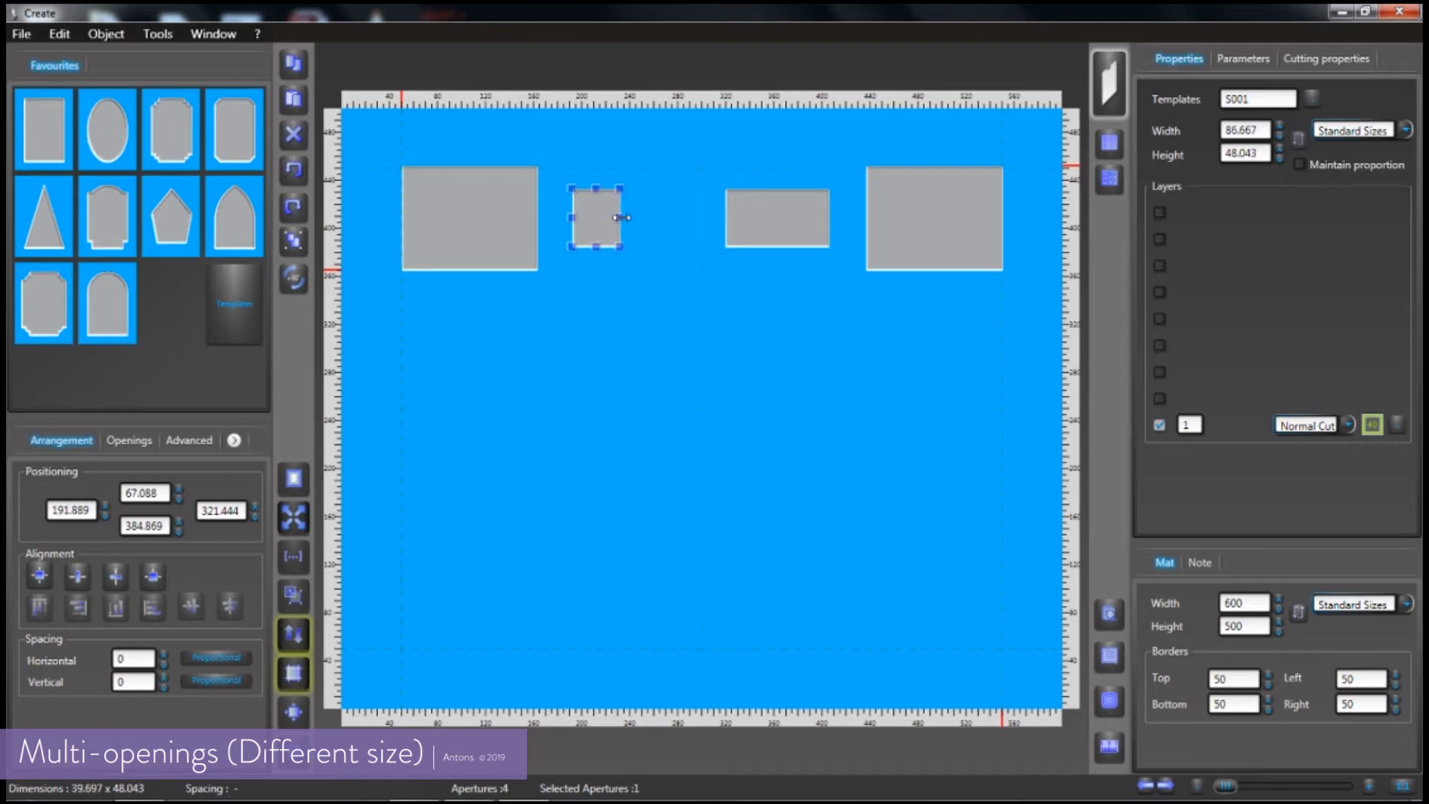
left_click(728, 219)
left_click_drag(726, 219, 772, 223)
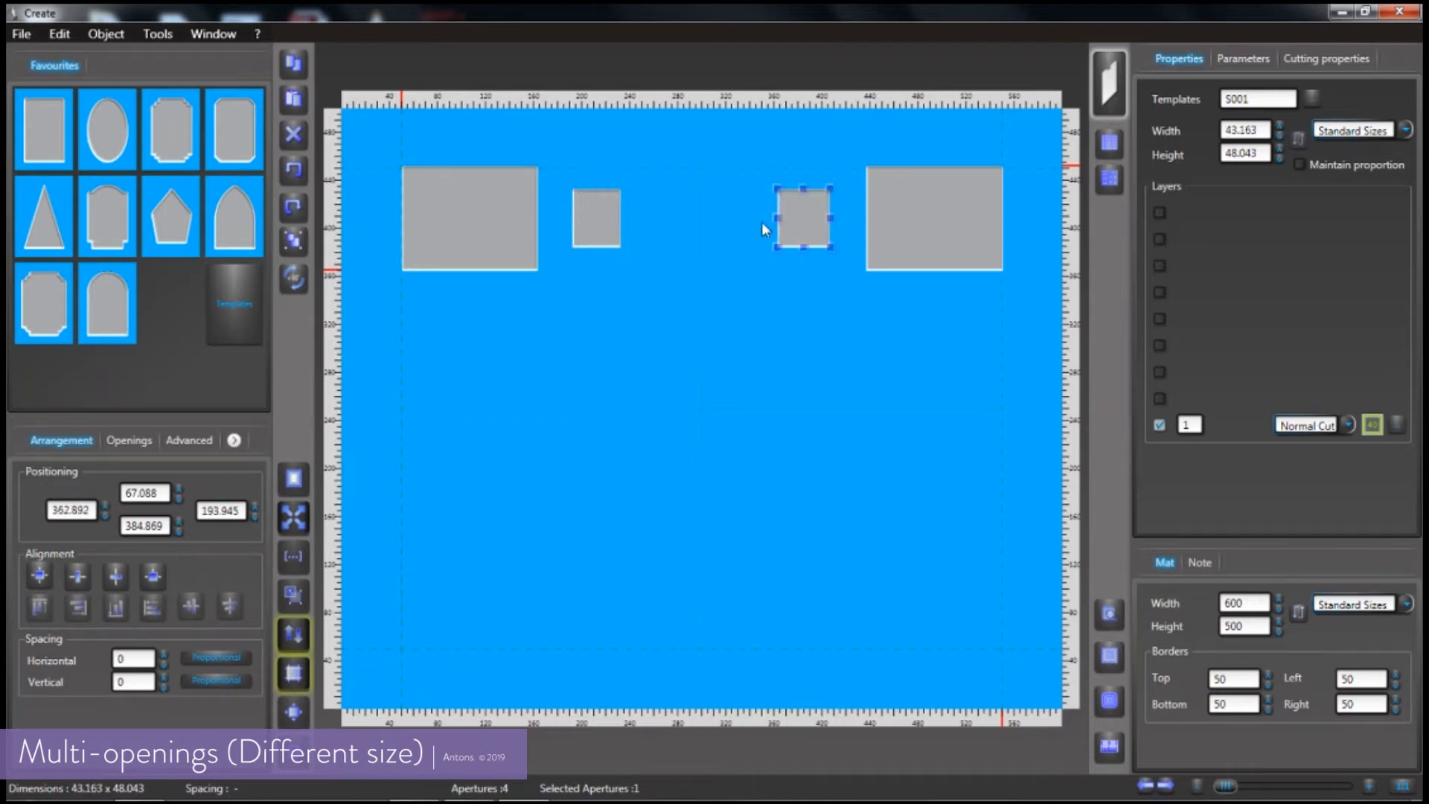
- Add a rectangular opening about 100 × 95 in the middle of the row and align all five openings on a common horizontal centre line
left_click(33, 126)
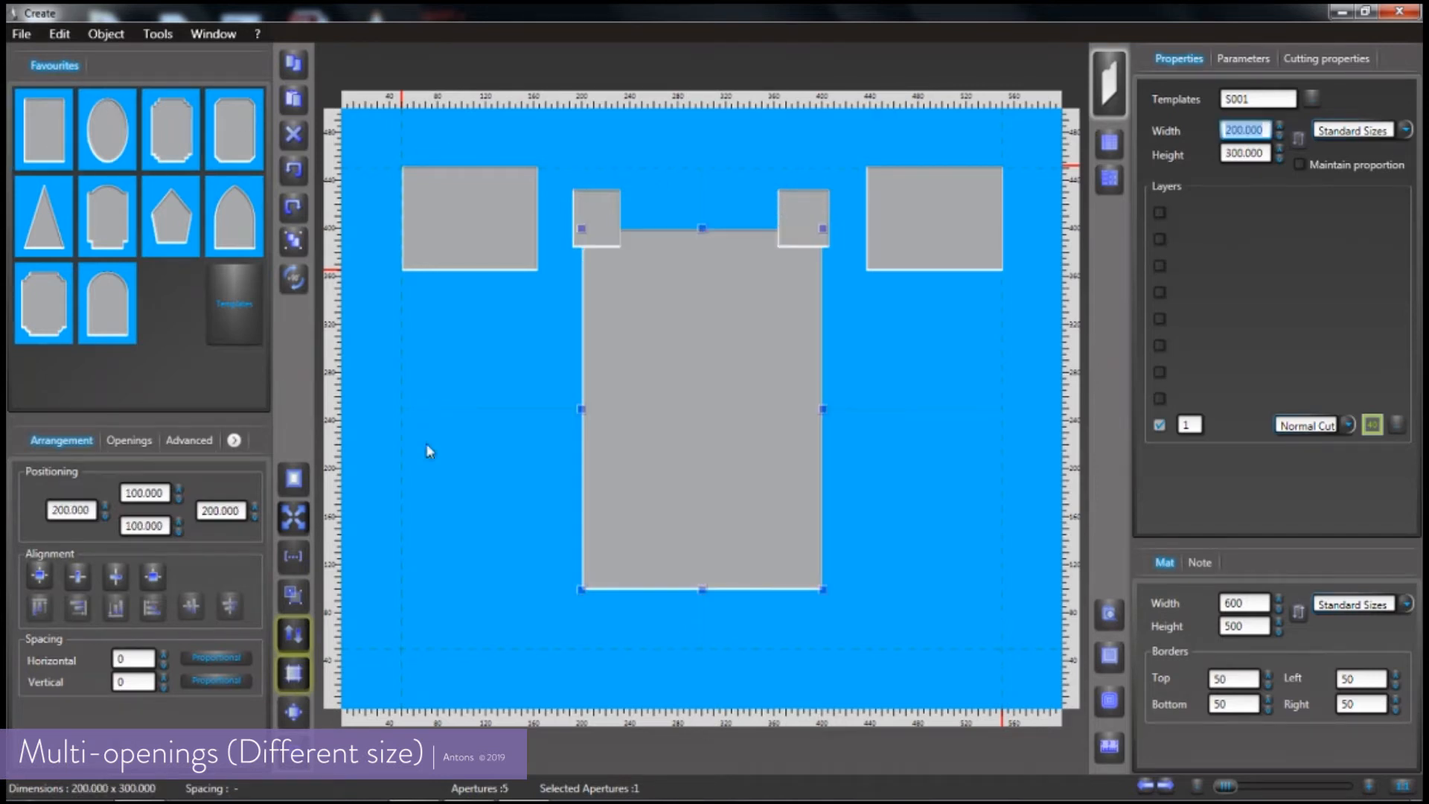
left_click_drag(704, 591, 702, 344)
left_click_drag(826, 285, 686, 224)
left_click_drag(445, 356, 896, 189)
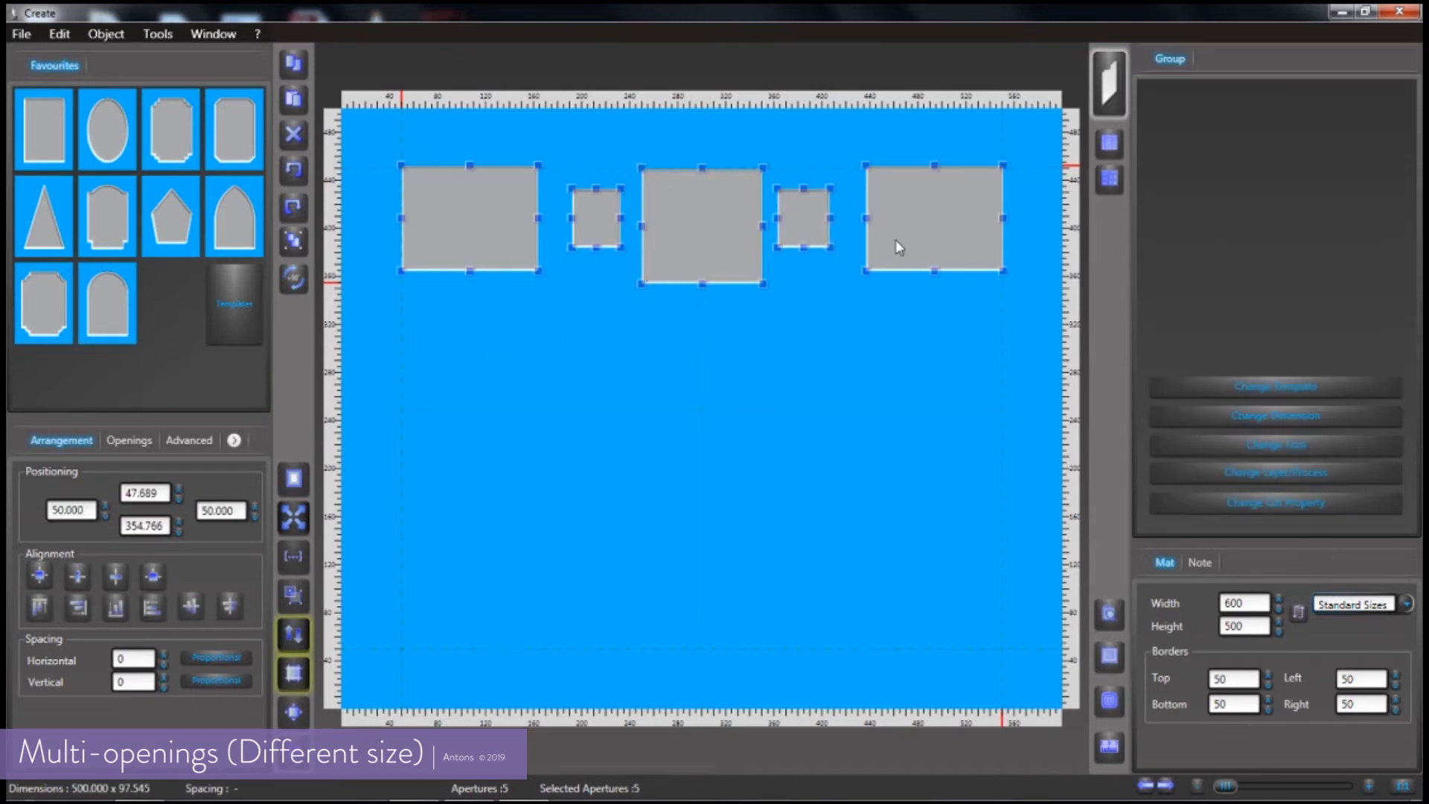
left_click(192, 609)
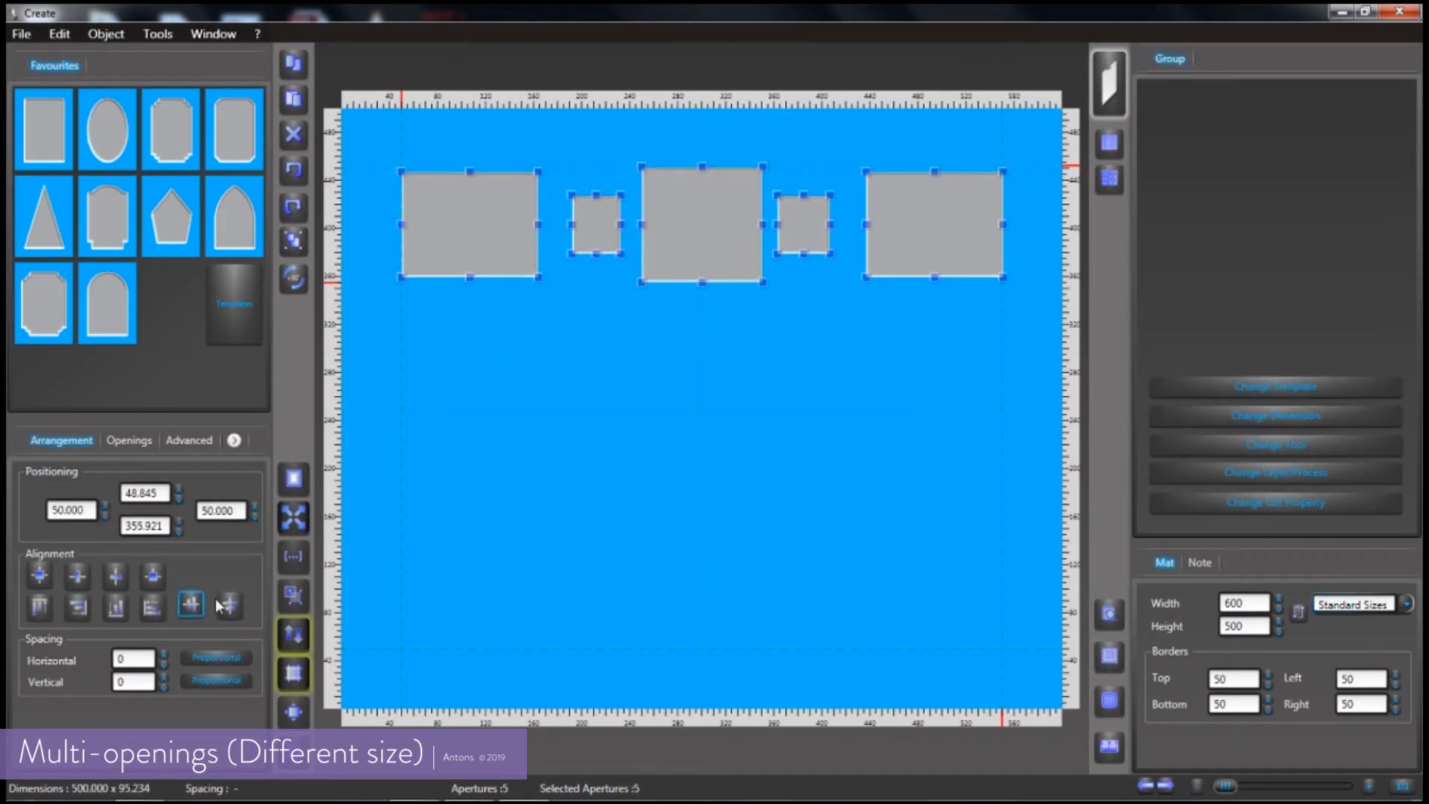
- Space the five openings proportionally in the horizontal direction, checking the gaps between neighbouring openings before and after
left_click(693, 421)
left_click_drag(601, 305, 665, 210)
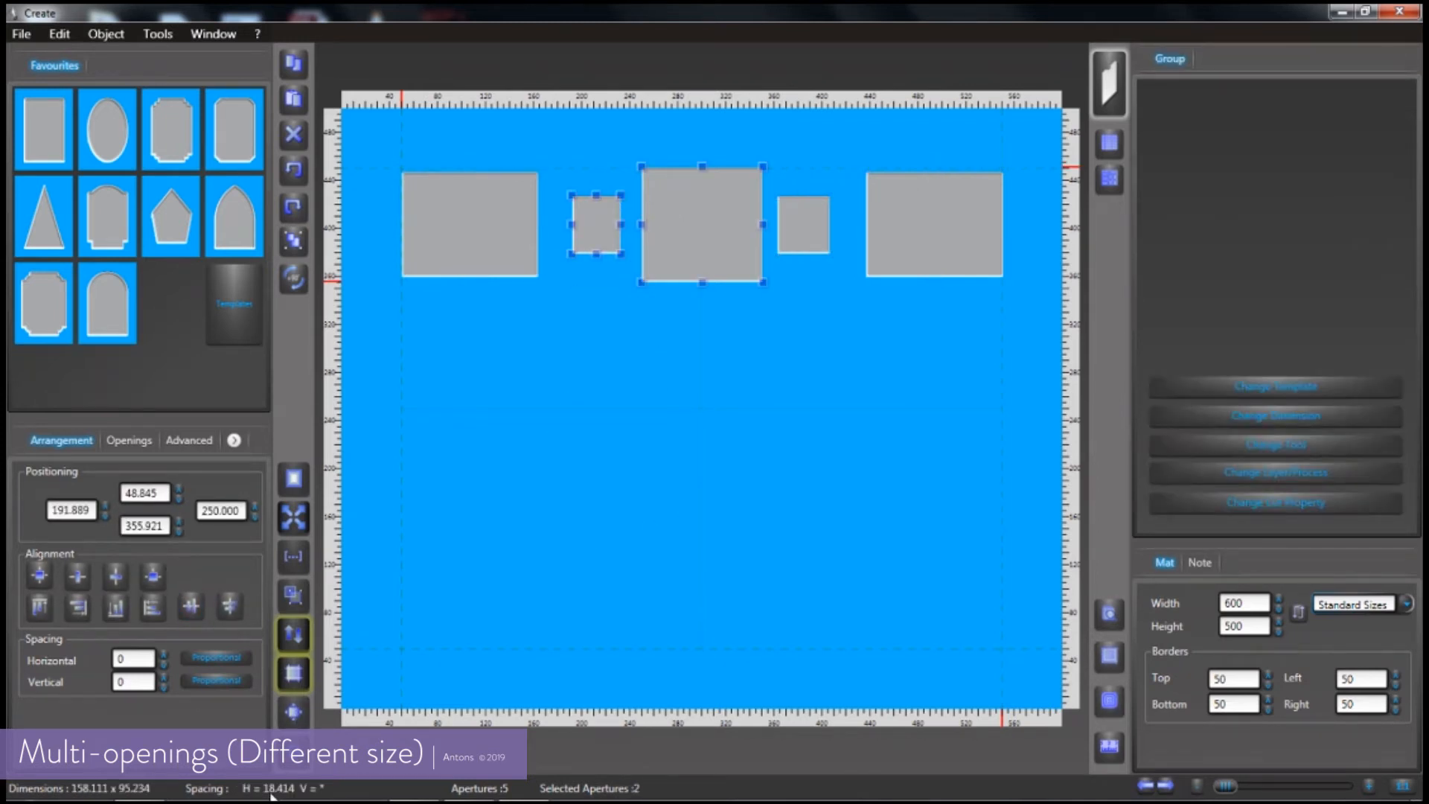
left_click_drag(476, 330, 608, 232)
left_click(638, 415)
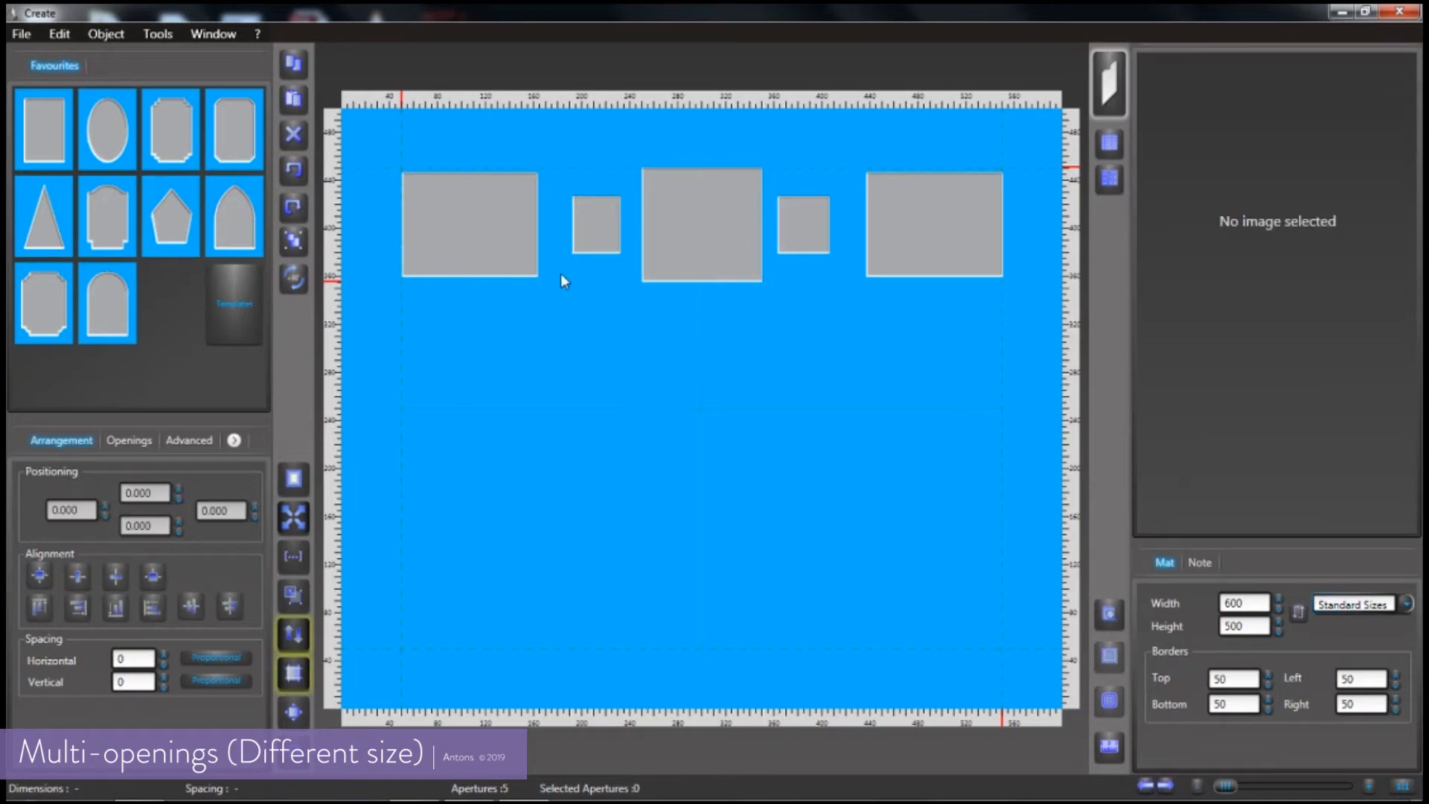
left_click_drag(471, 326, 914, 217)
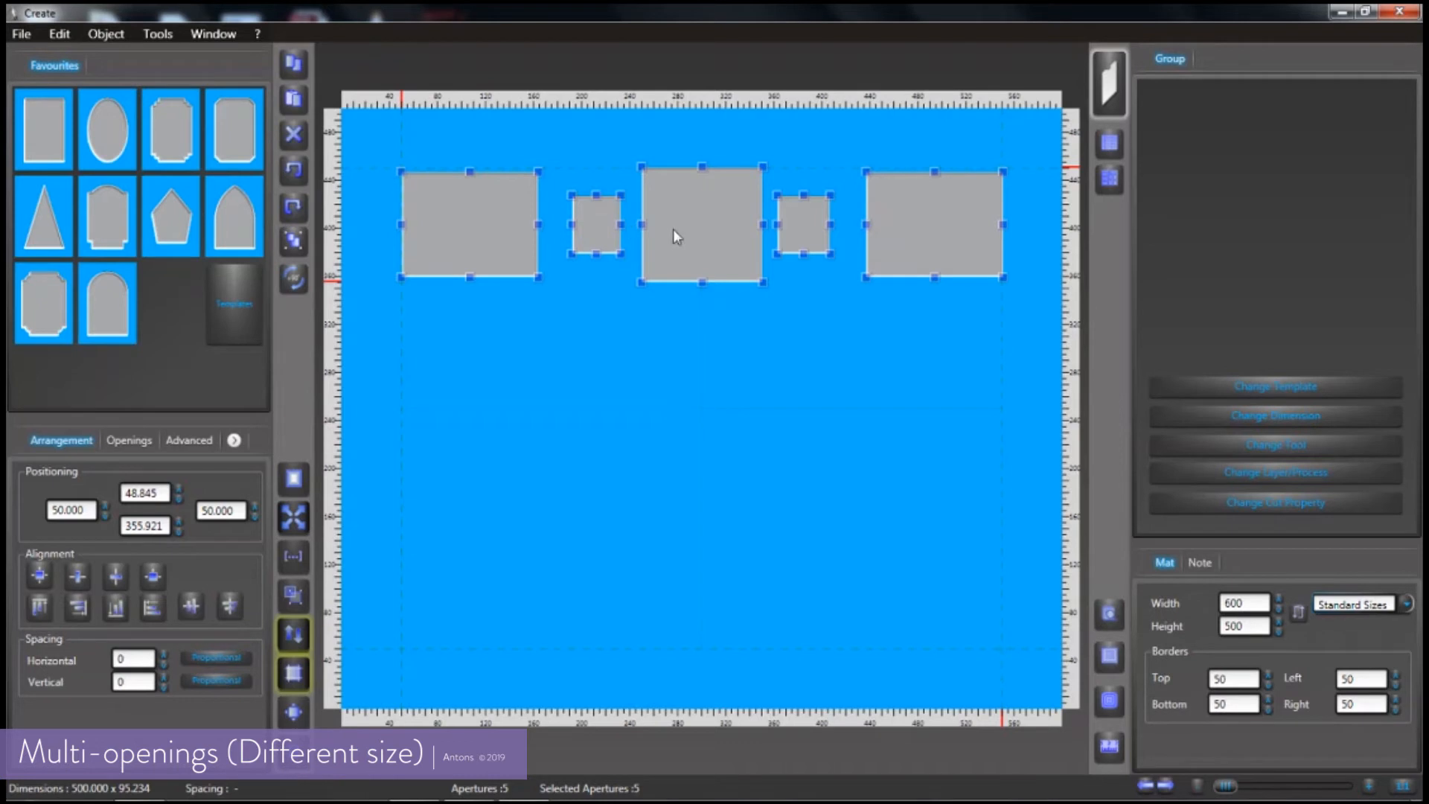
left_click(212, 654)
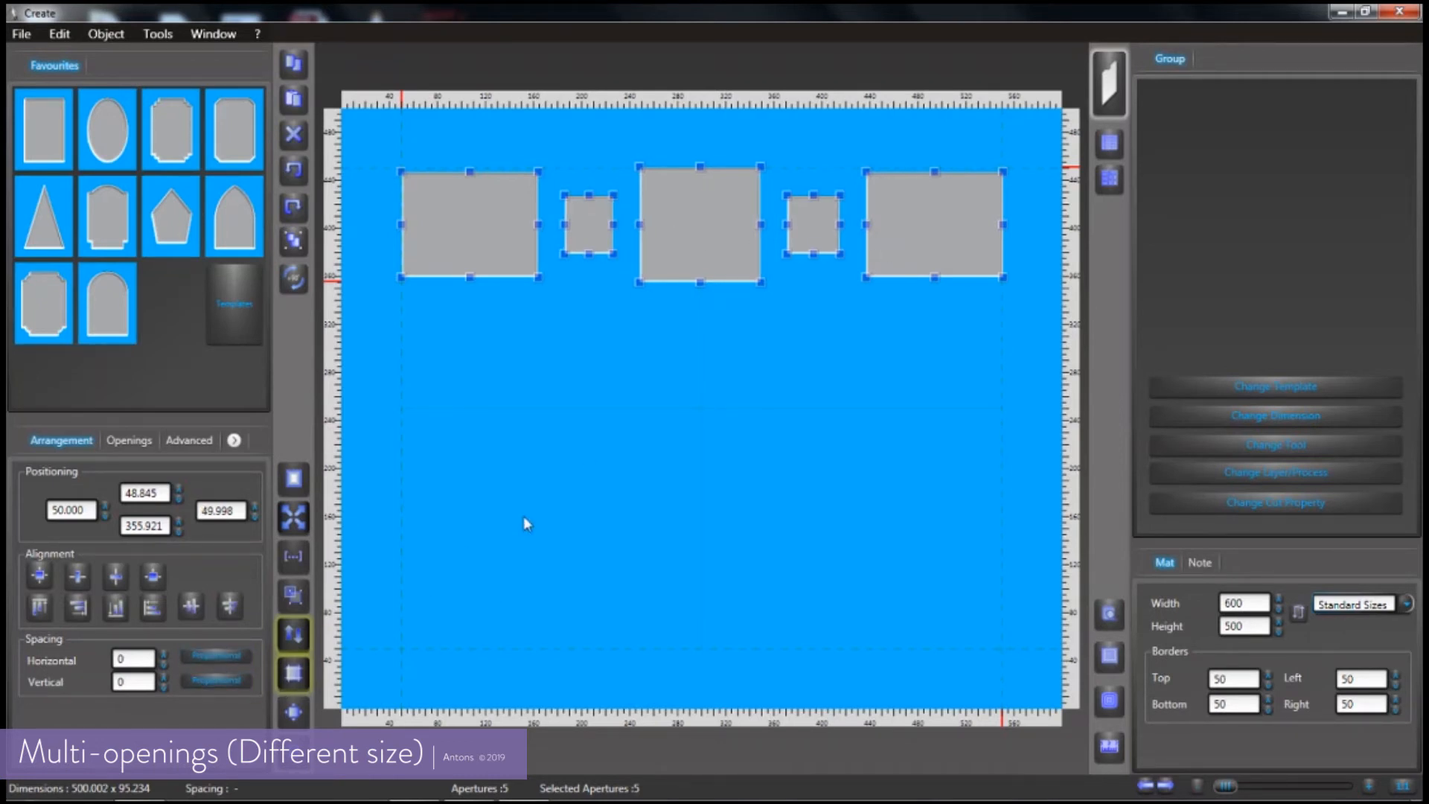
left_click(526, 374)
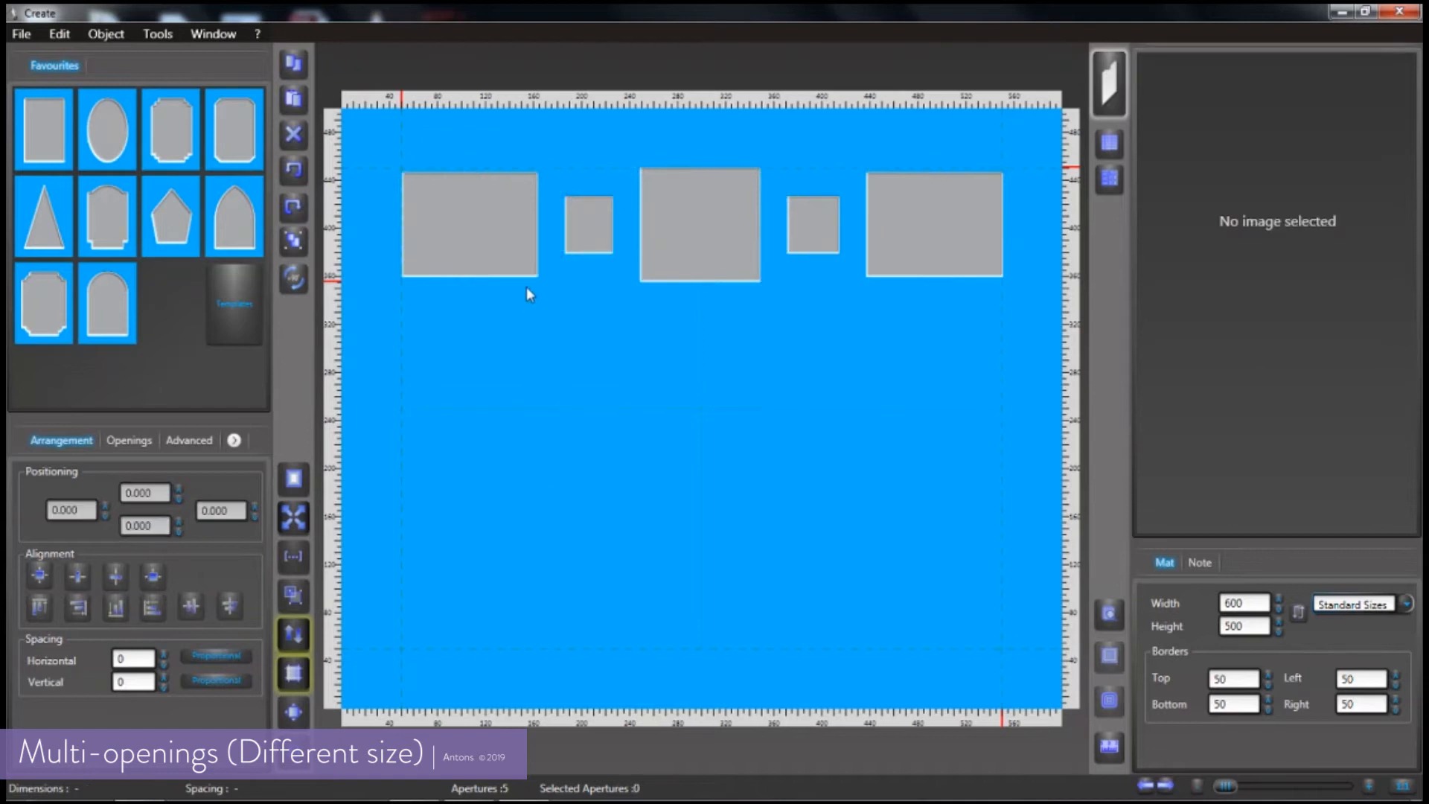
left_click_drag(587, 287, 588, 290)
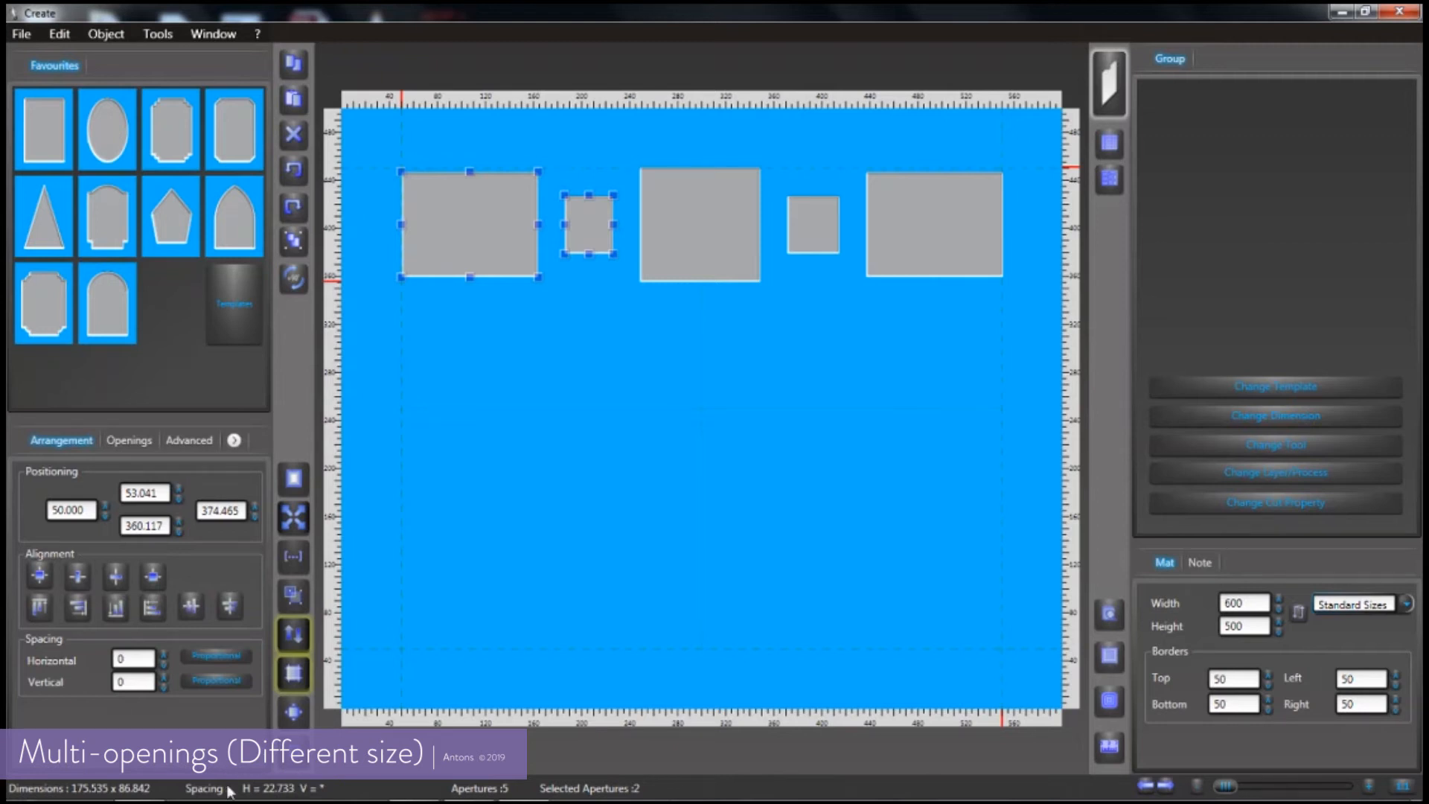
left_click_drag(586, 319, 663, 239)
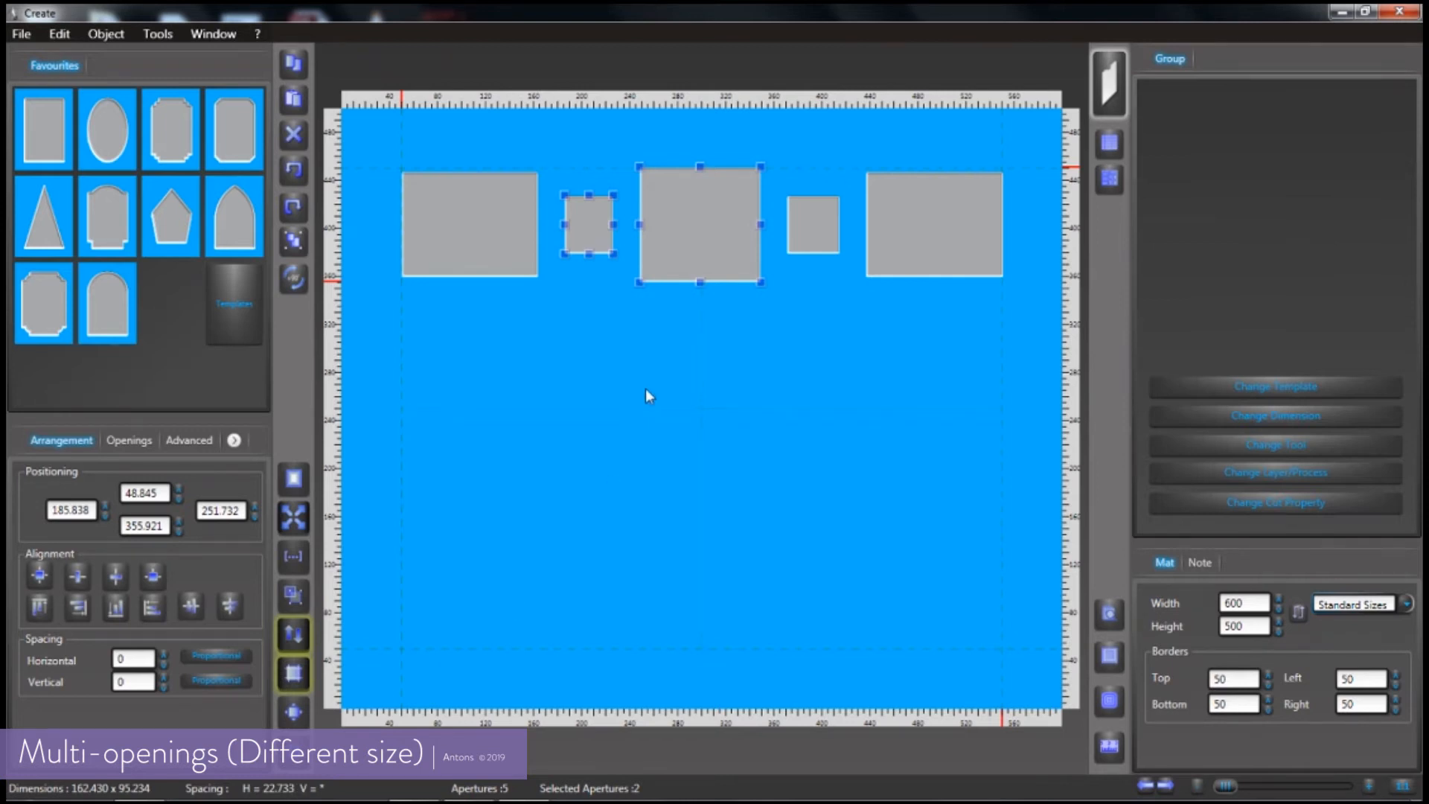
left_click(712, 378)
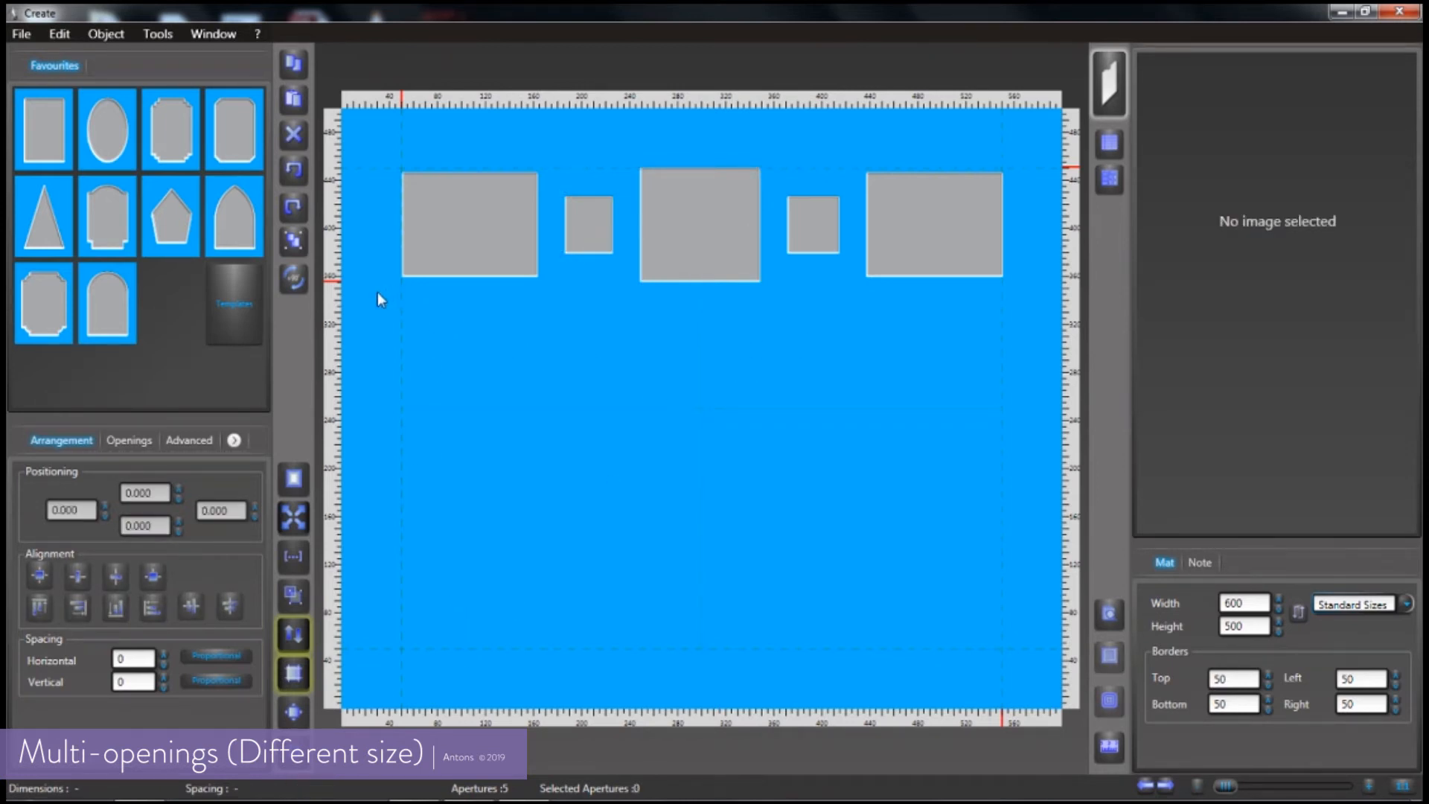
- Group the five openings and place a duplicate of the group along the mat's bottom border
left_click_drag(383, 232, 932, 266)
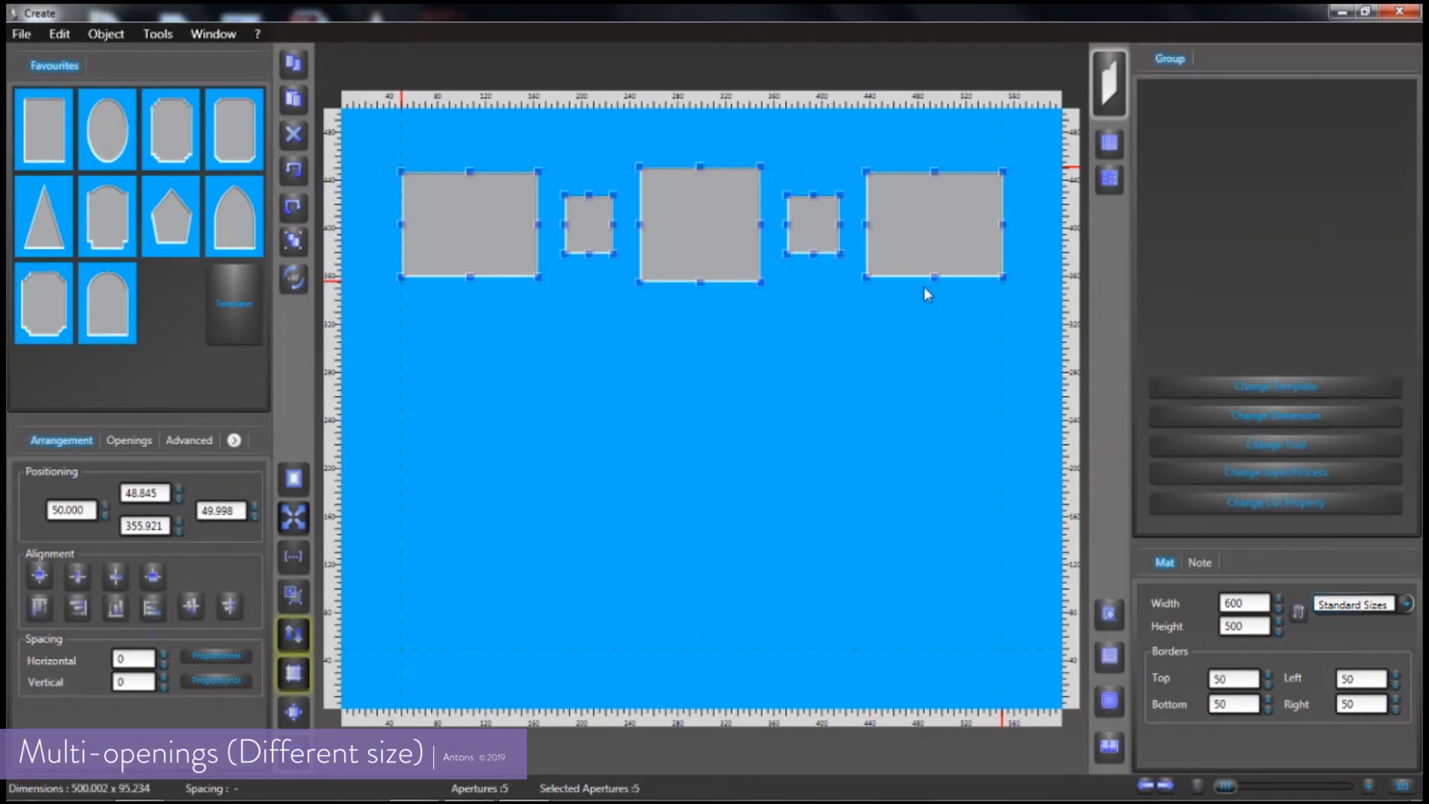
left_click(296, 240)
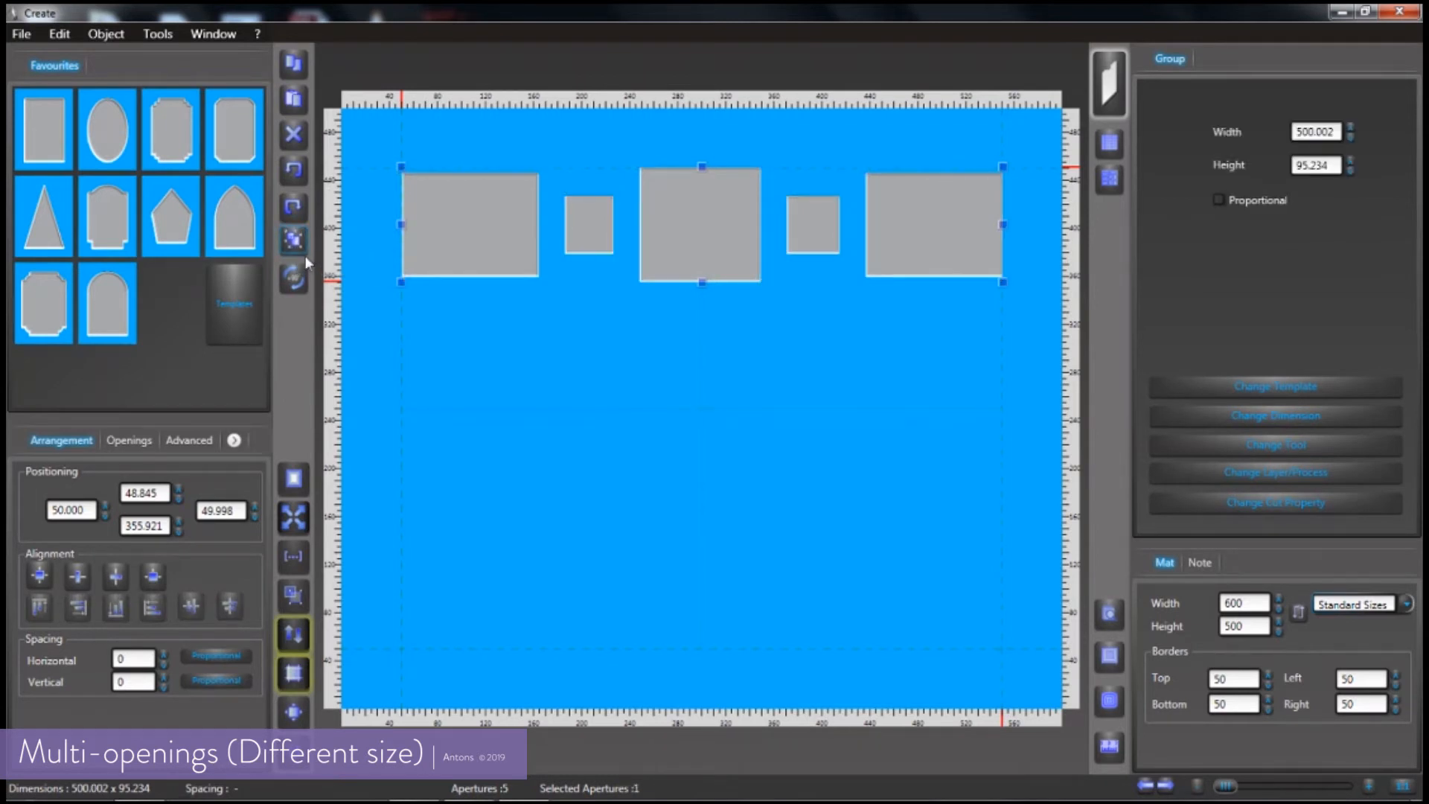
left_click(296, 63)
left_click_drag(770, 195, 728, 623)
- Move the upper group onto the 50 top border and place a duplicate of it directly below, about 155 from the mat's top edge
mouse_move(668, 244)
left_mouse_down()
mouse_move(680, 228)
mouse_move(677, 242)
left_mouse_up()
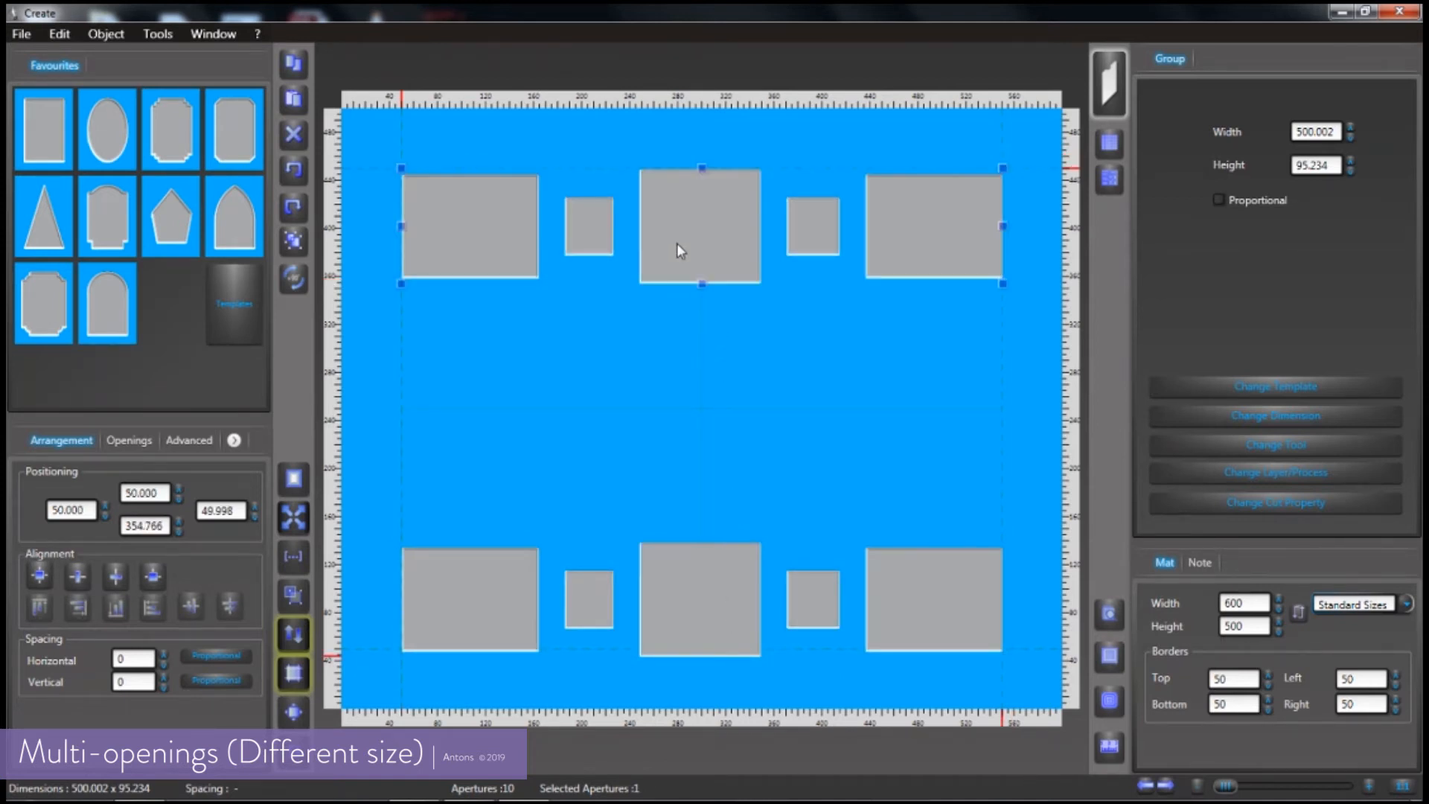
left_click(294, 99)
left_click_drag(736, 211, 720, 354)
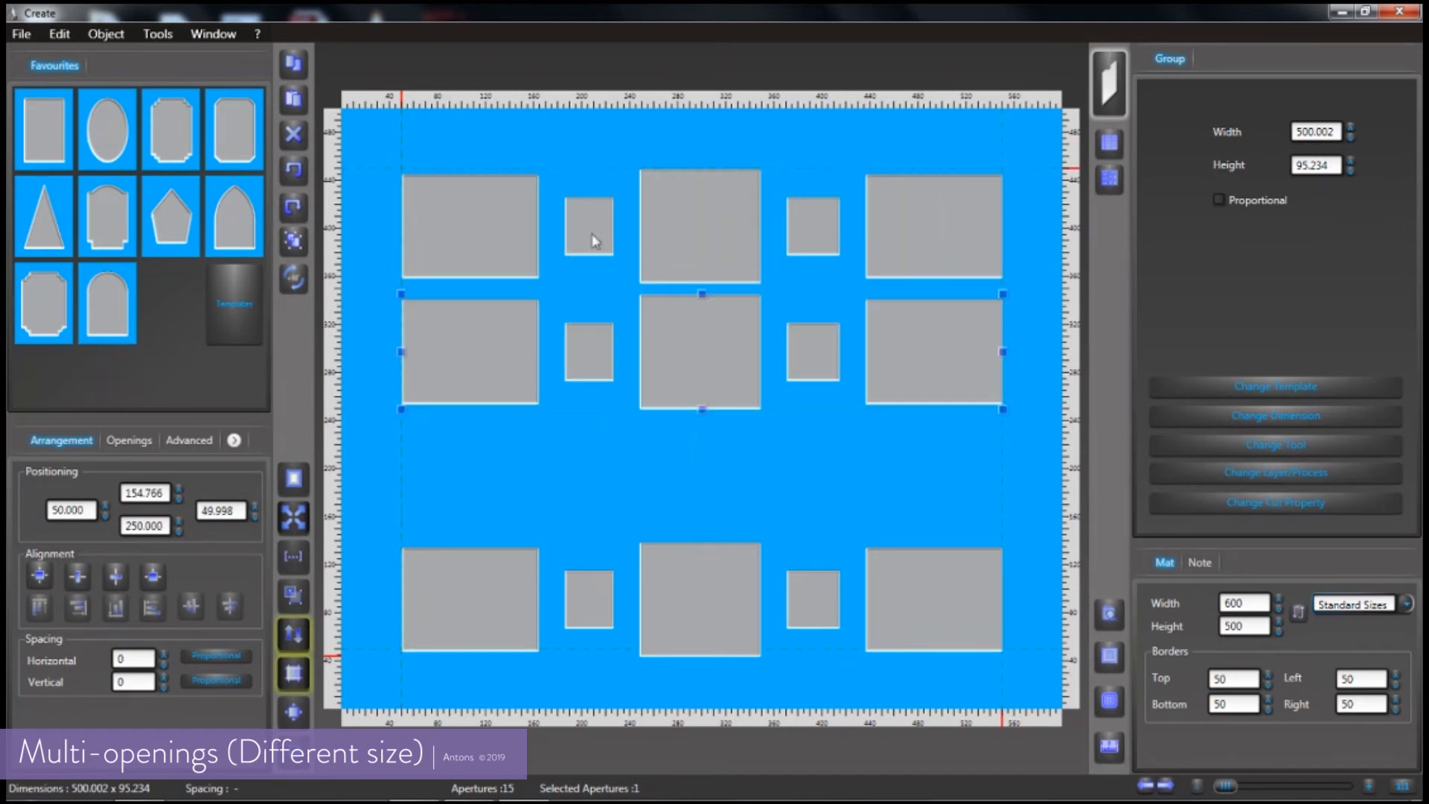
- Place a duplicate of the group about 258 from the mat's top edge and space the four rows proportionally in the vertical direction
left_click(292, 98)
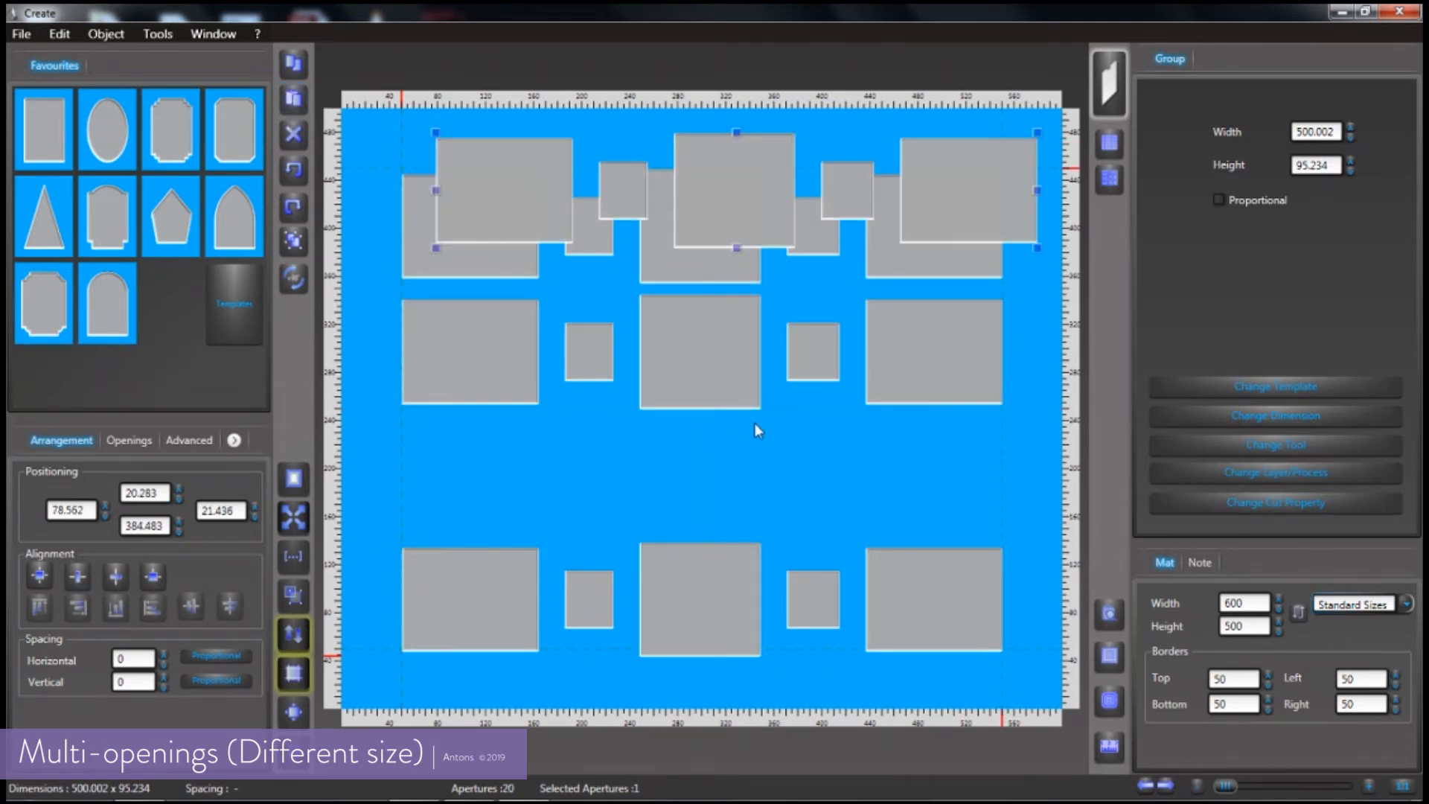
left_click_drag(753, 285, 728, 477)
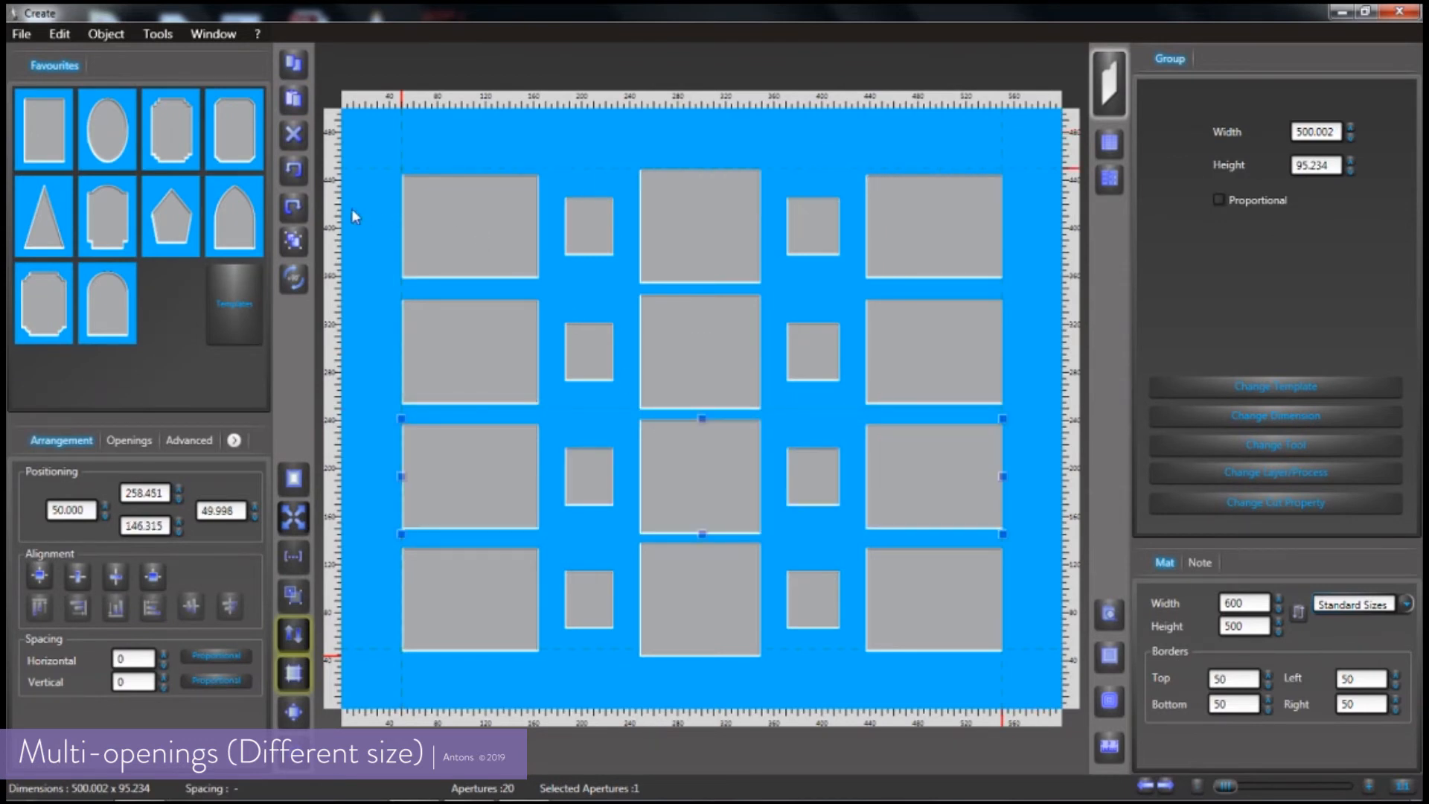
left_click_drag(372, 212, 514, 592)
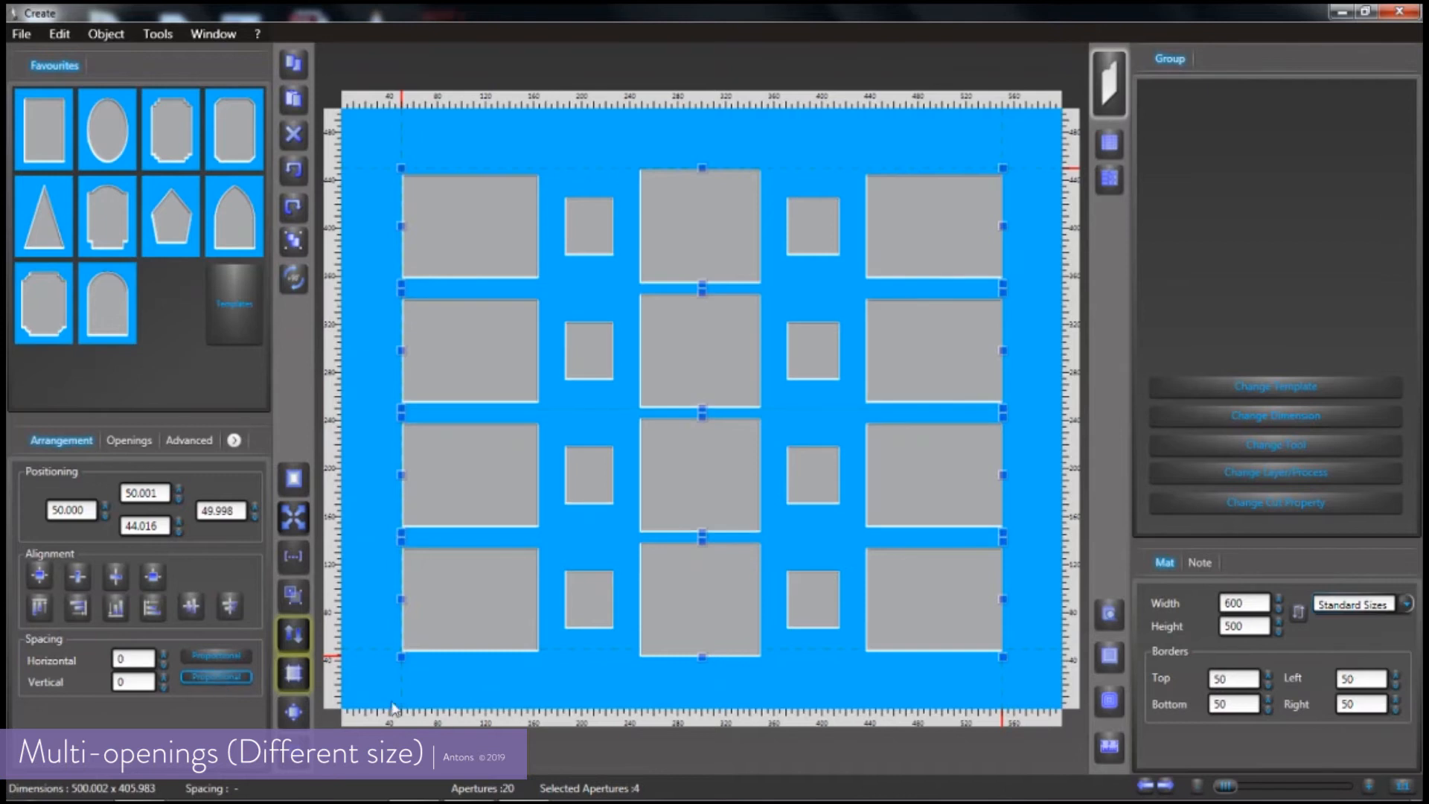
left_click(742, 695)
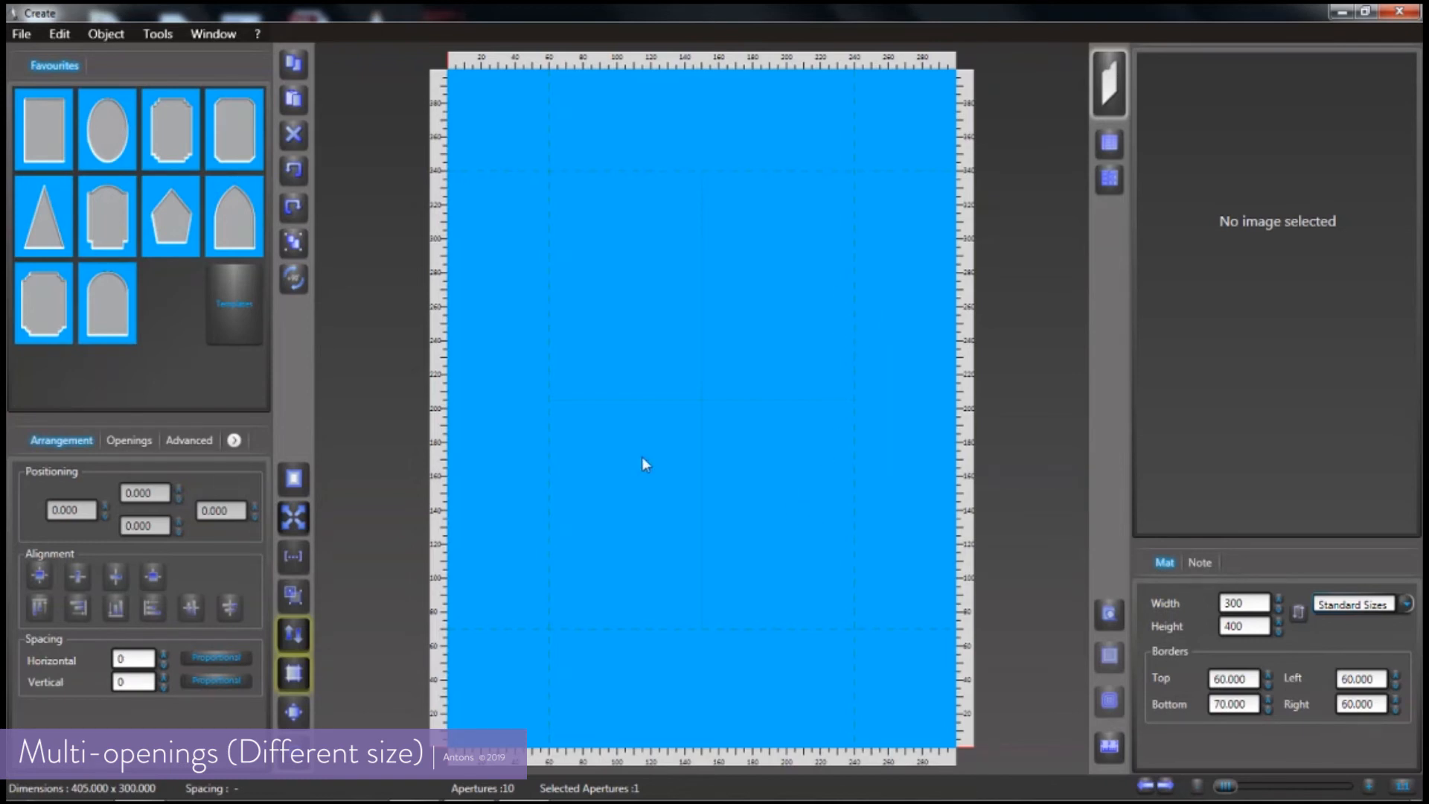
- Add a rectangular opening about 62 × 76 at the 60 top and left borders and place a duplicate about 221 from the left edge
left_click(52, 128)
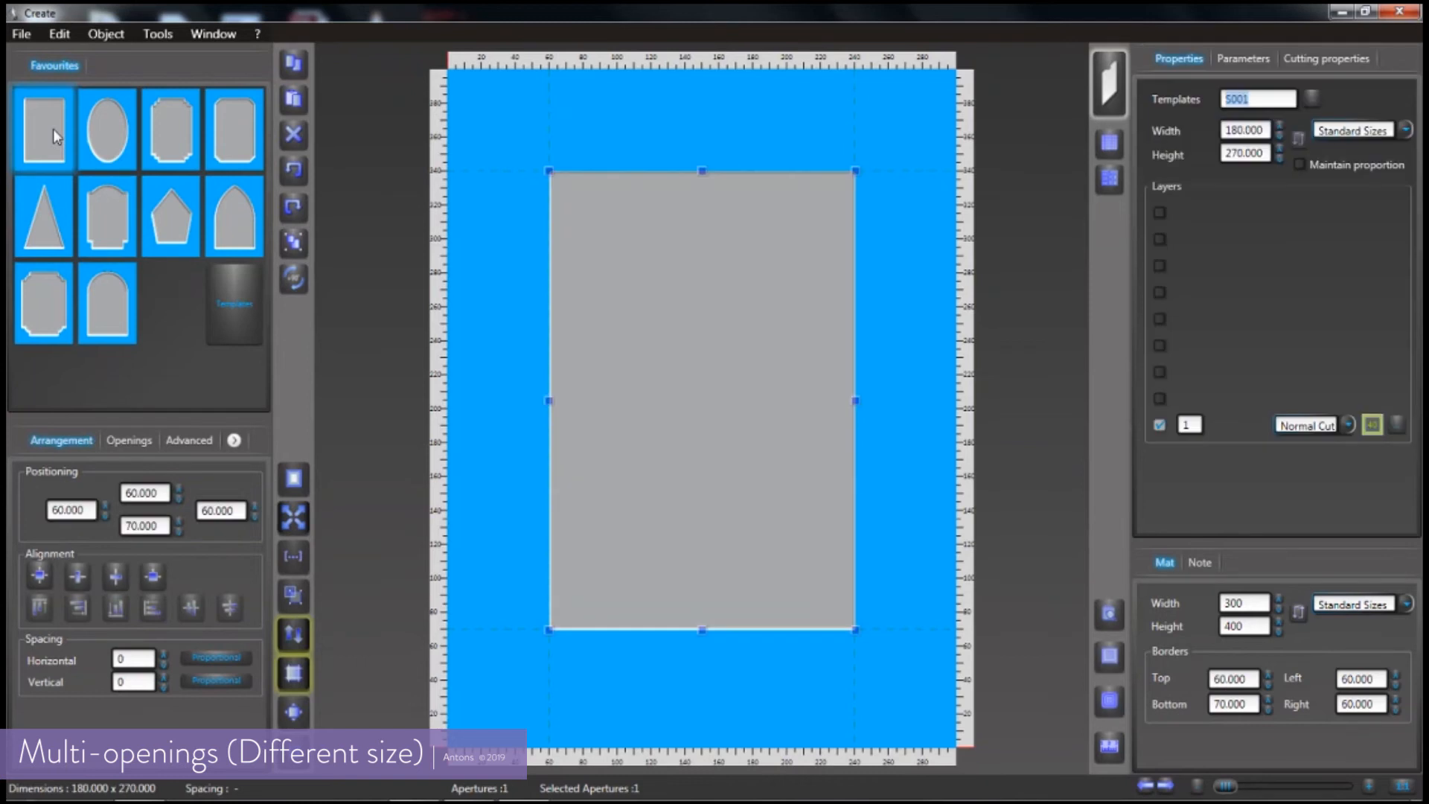
left_click_drag(855, 170, 656, 500)
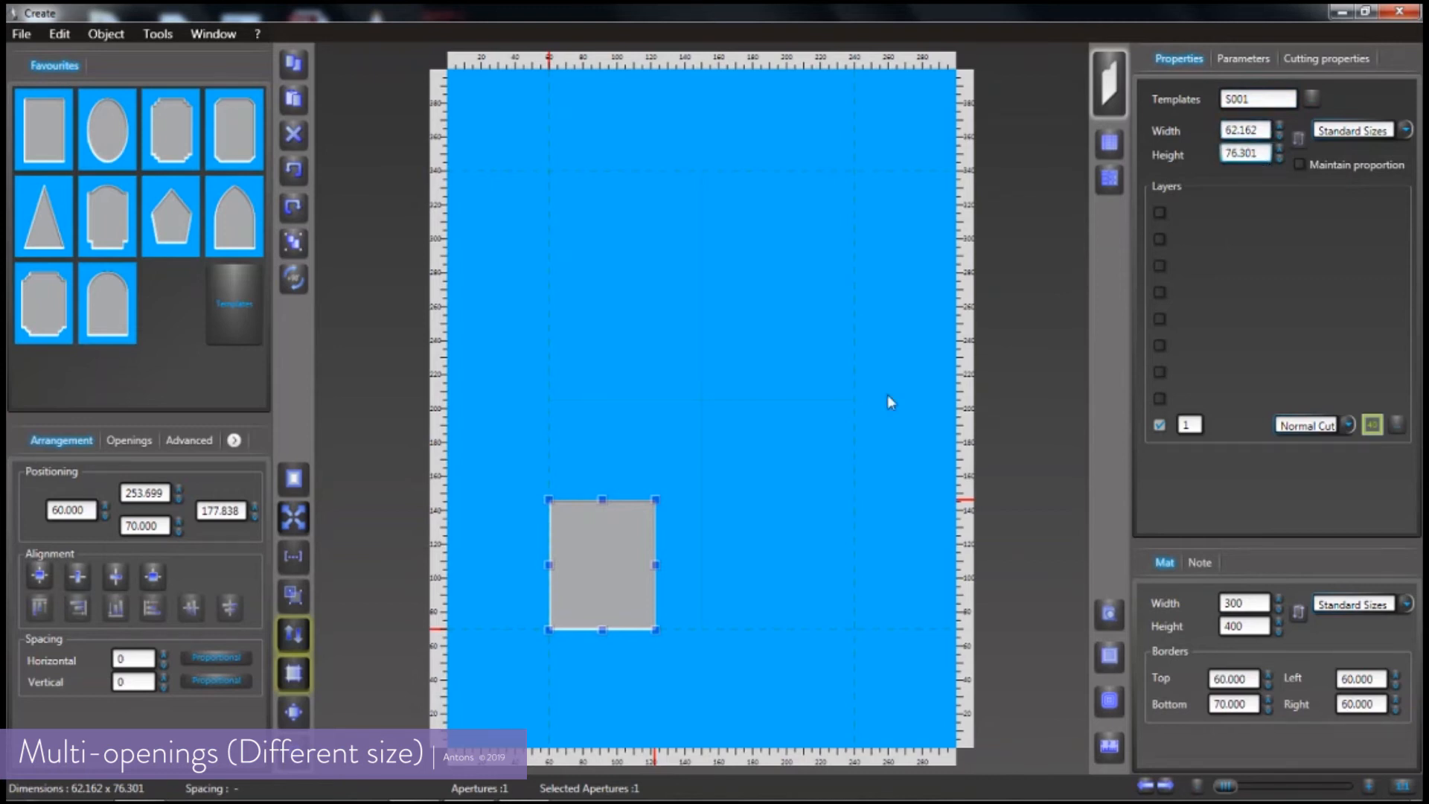
left_click_drag(602, 569, 600, 226)
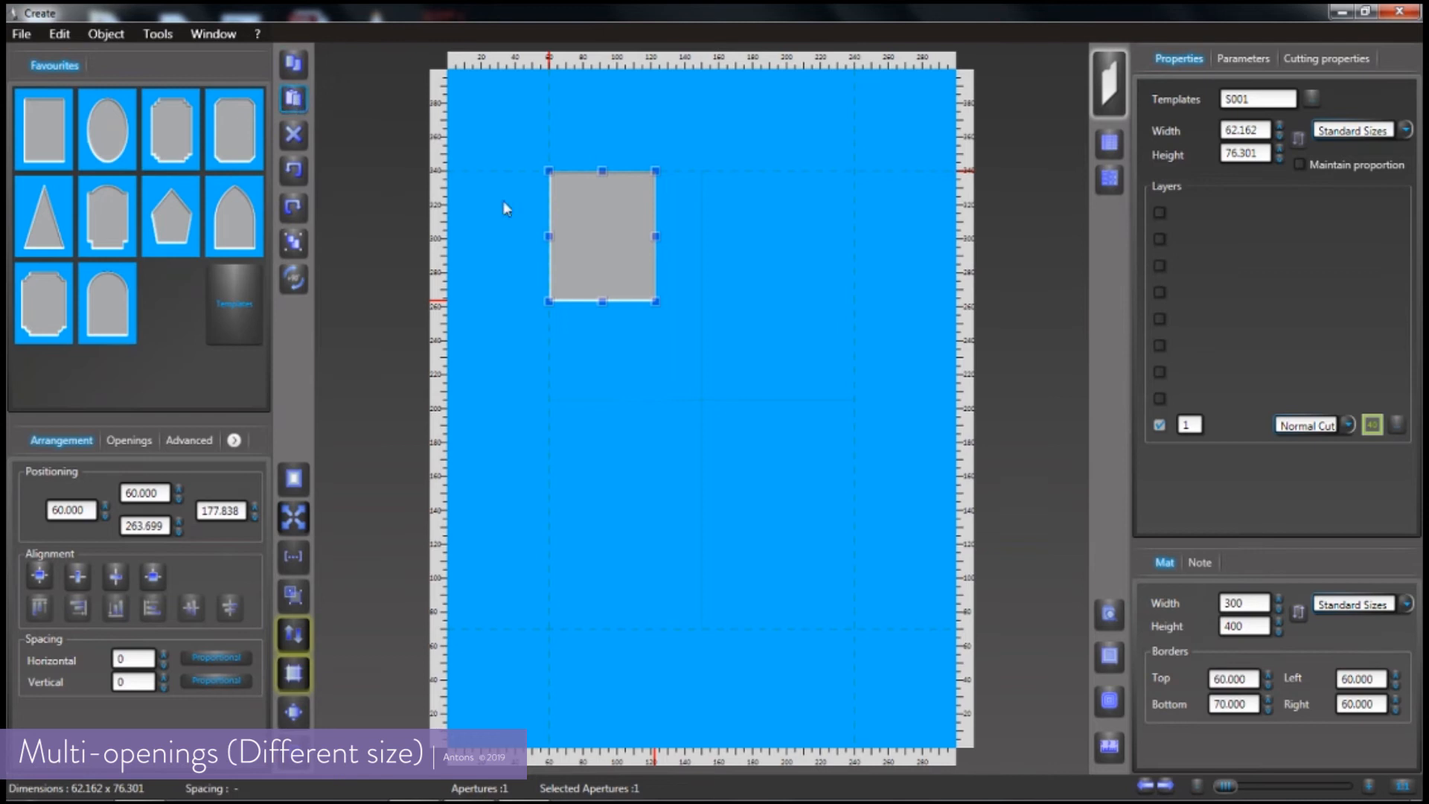
left_click_drag(631, 217, 886, 237)
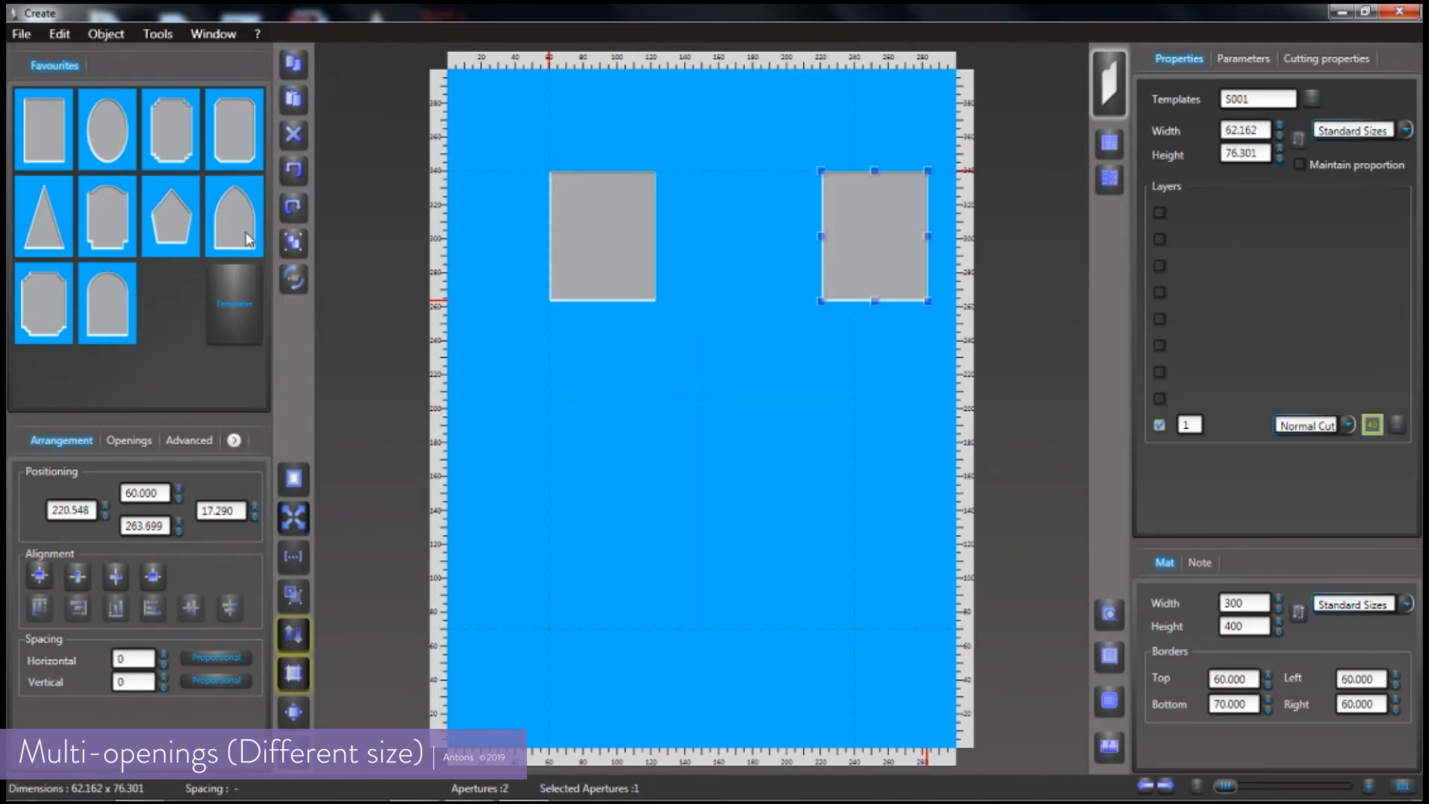
- Add a third rectangular opening about 90 × 58 at the height of the two existing openings, overlapping the left one
left_click(64, 142)
left_click_drag(698, 151, 701, 564)
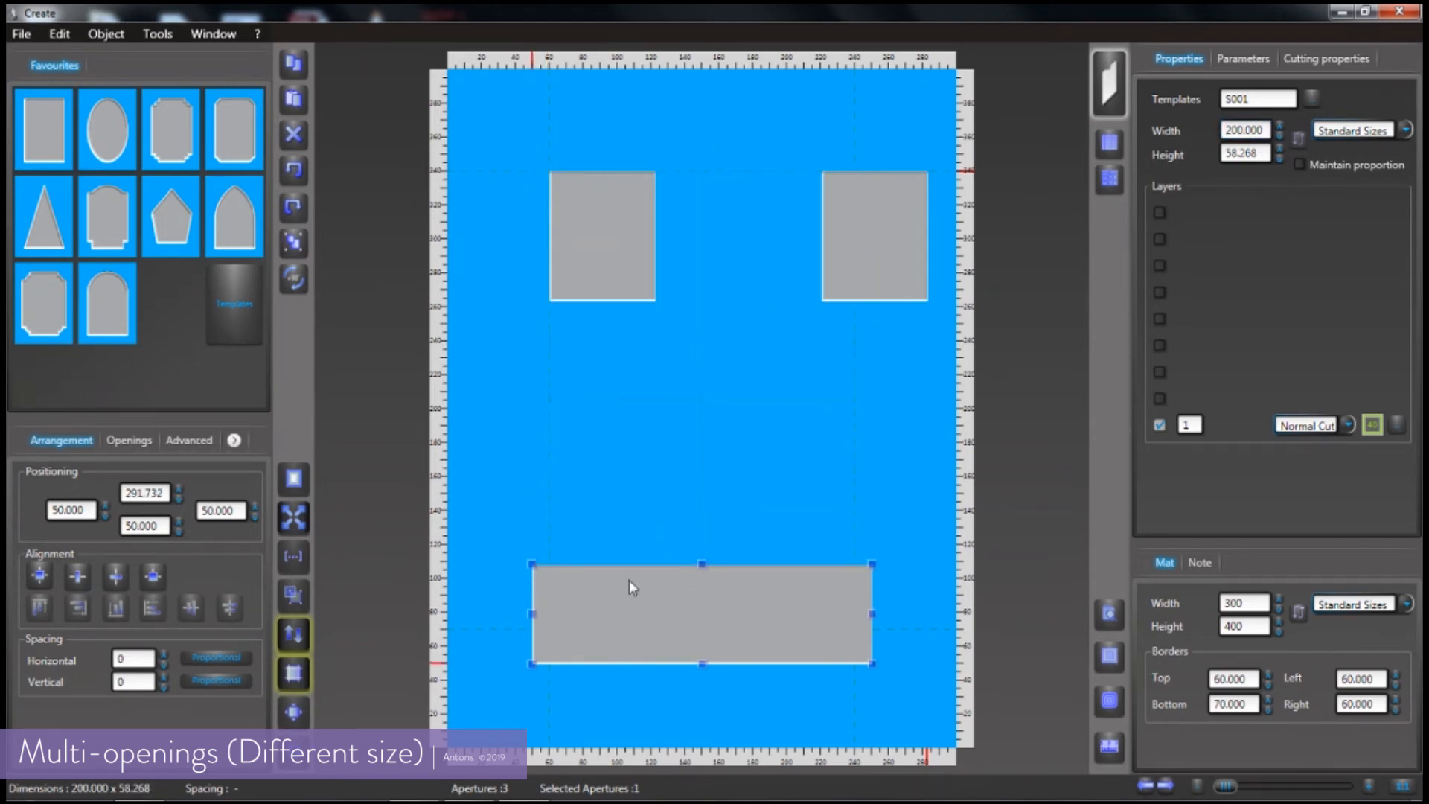
left_click_drag(695, 625, 735, 247)
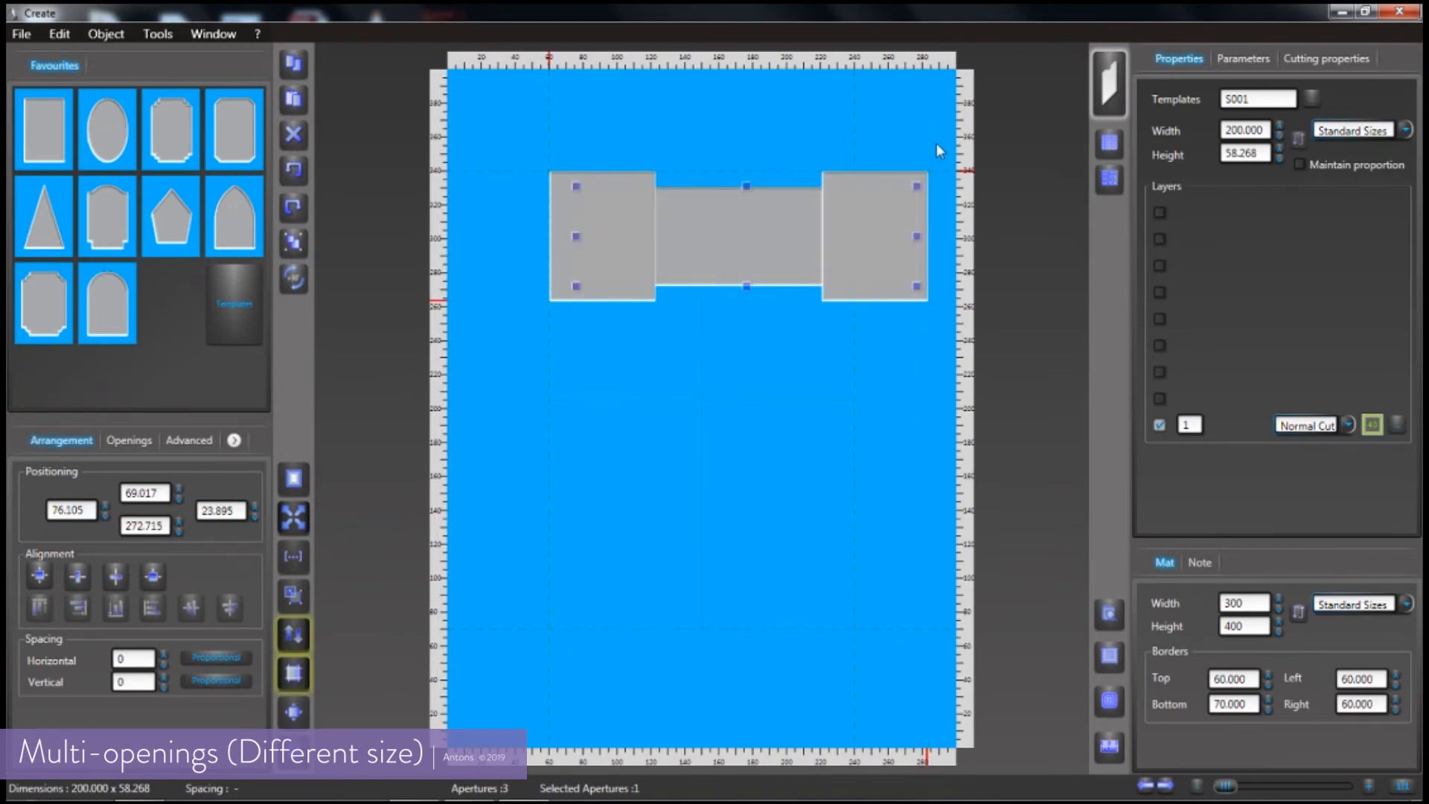
left_click_drag(900, 233, 716, 235)
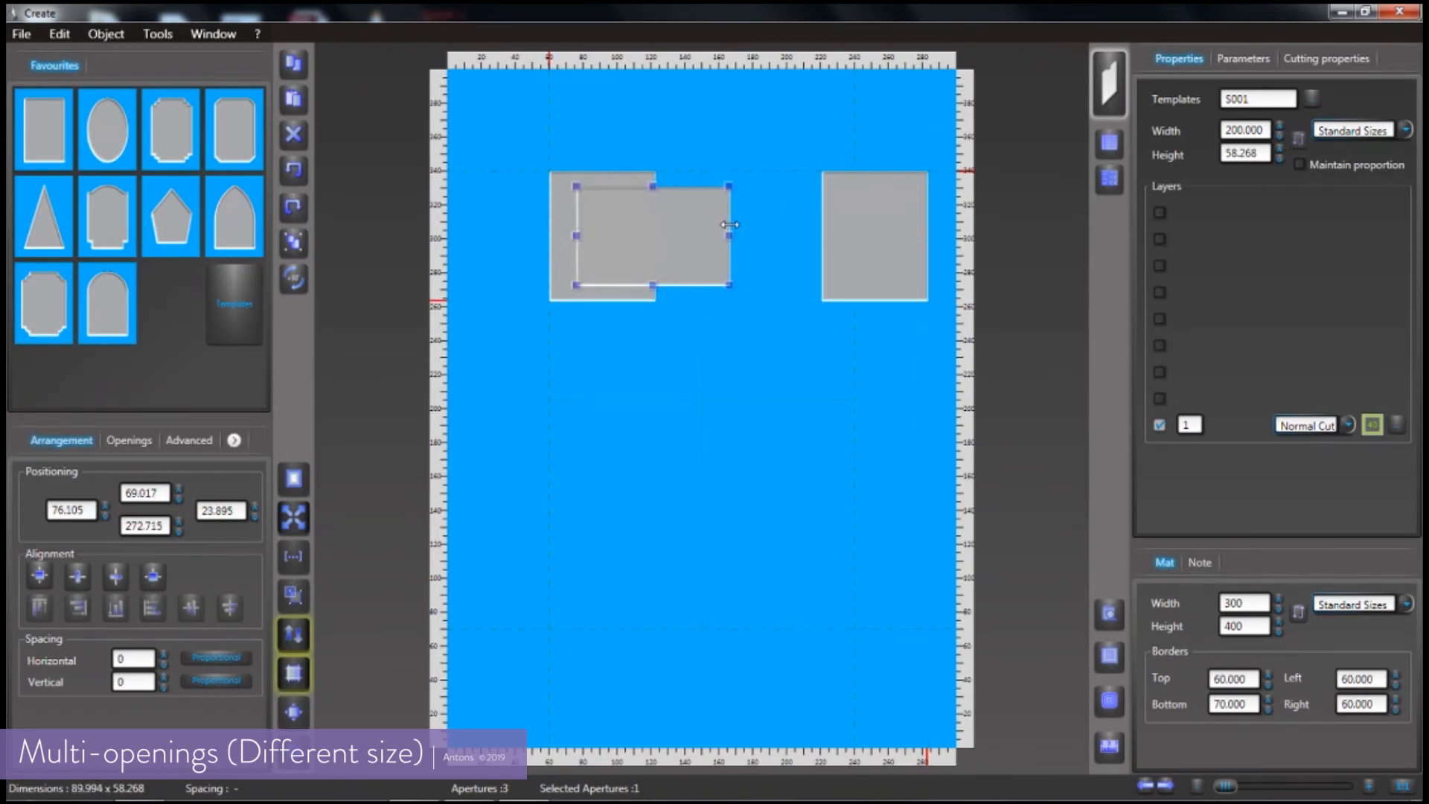
- Make the mat resize automatically around its openings and spread the three openings into a row about 351 wide with the 90 × 58 one in the middle
left_click(295, 712)
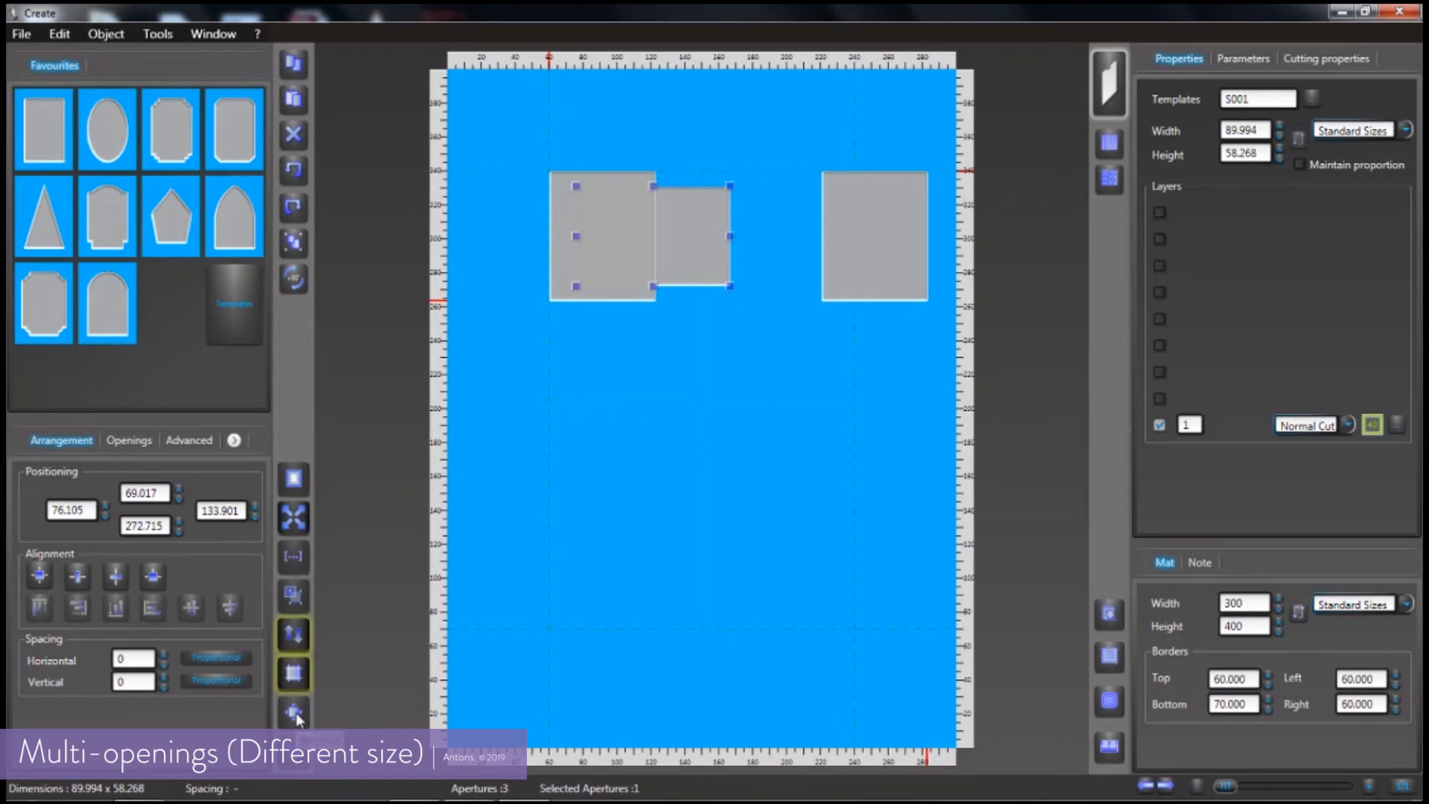
left_click_drag(916, 386, 1157, 350)
key("Tab")
left_click_drag(578, 418, 744, 368)
left_click_drag(495, 413, 491, 367)
left_click(712, 406)
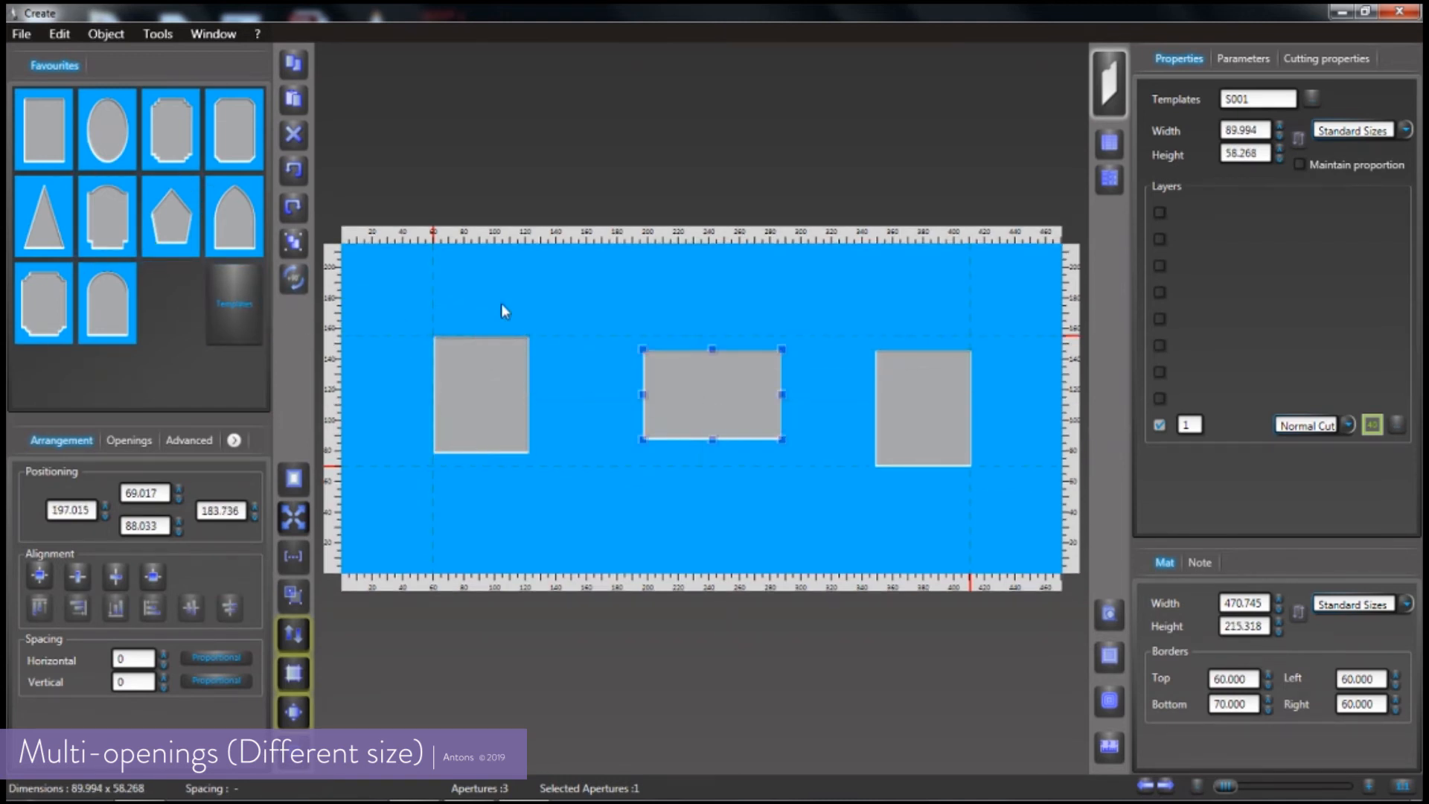
- Duplicate the middle opening twice and distribute the three landscape openings between the two outer portrait ones
left_click(294, 100)
left_click(293, 99)
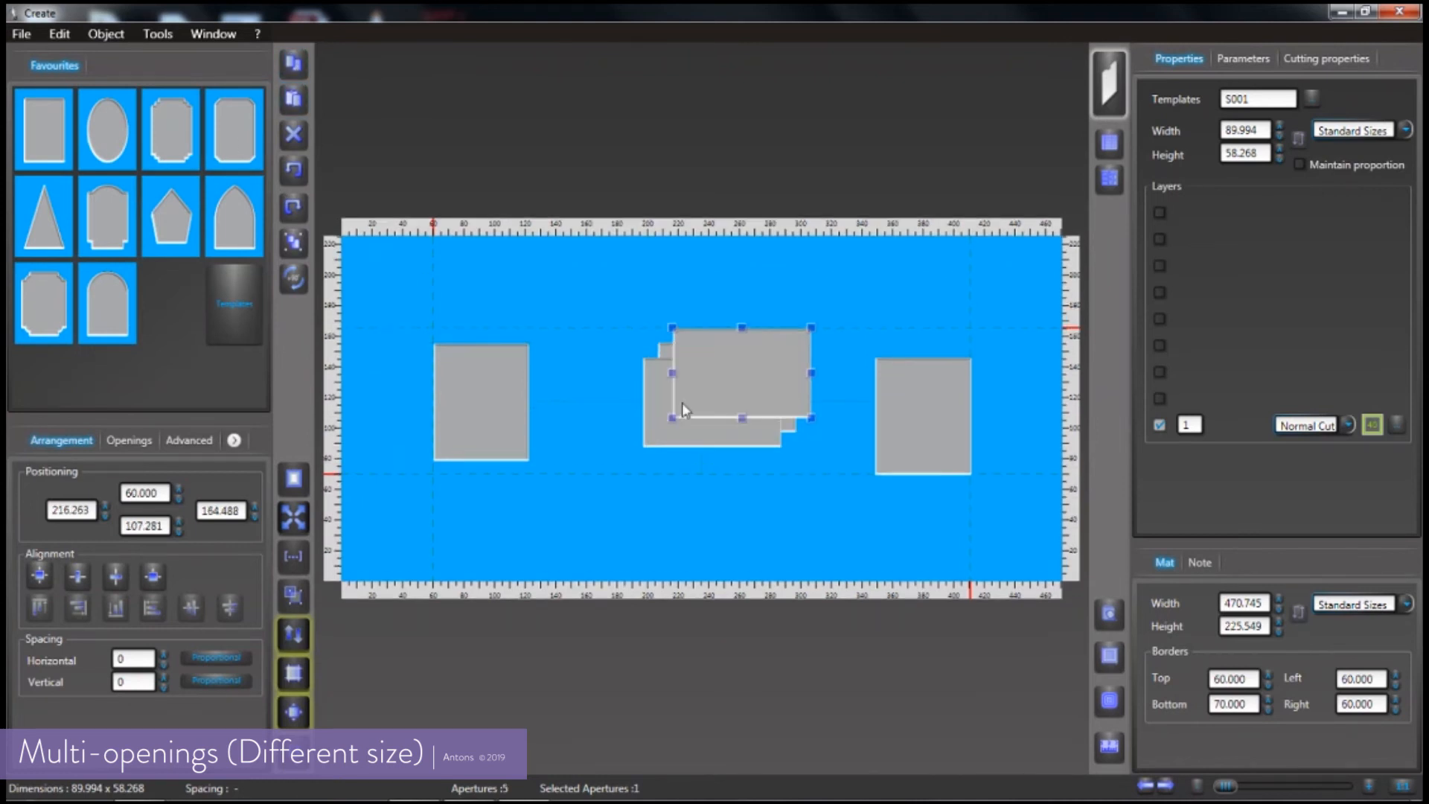
left_click_drag(775, 372, 834, 436)
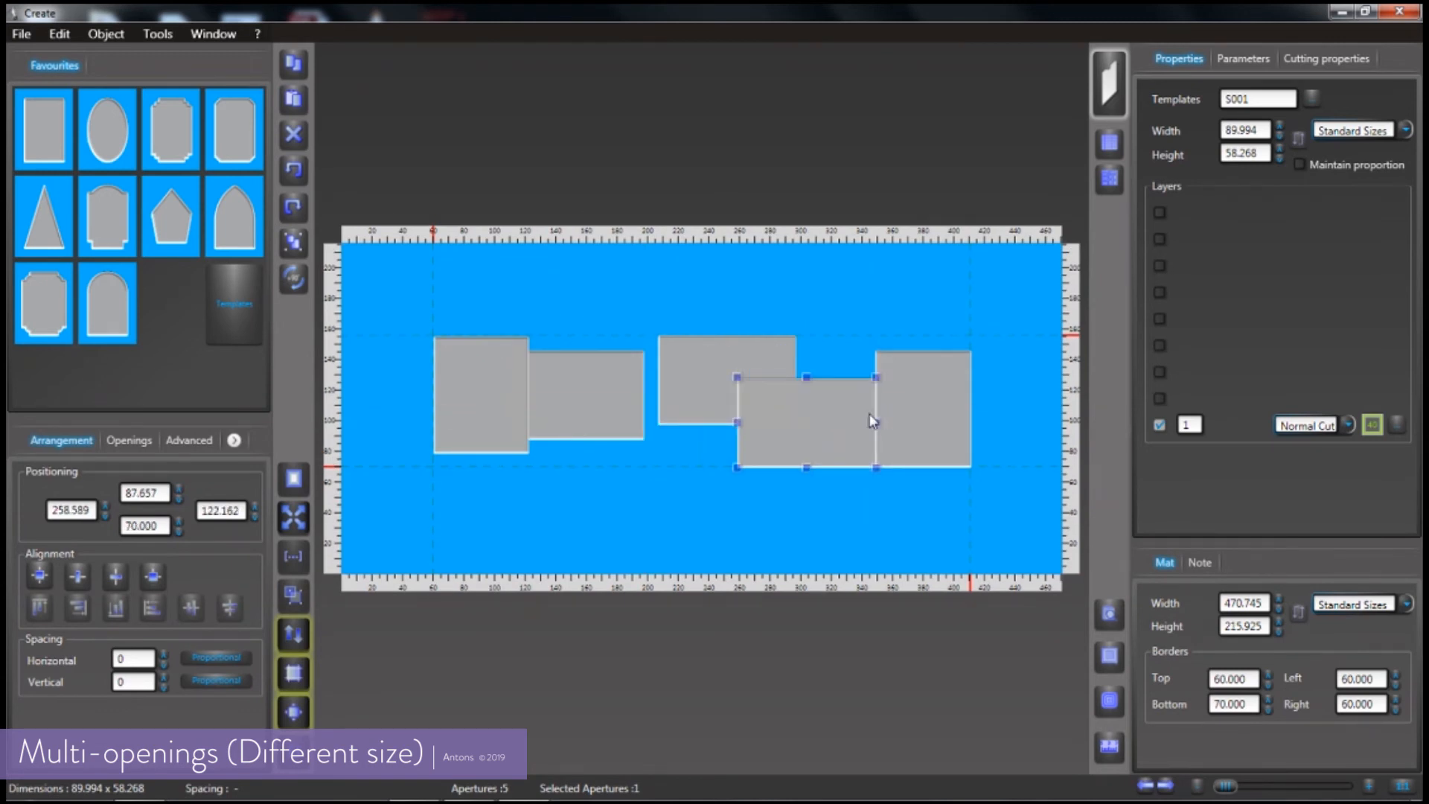
- Align all five openings on a common horizontal centre line and set the horizontal spacing between them to 30
left_click_drag(462, 509, 939, 408)
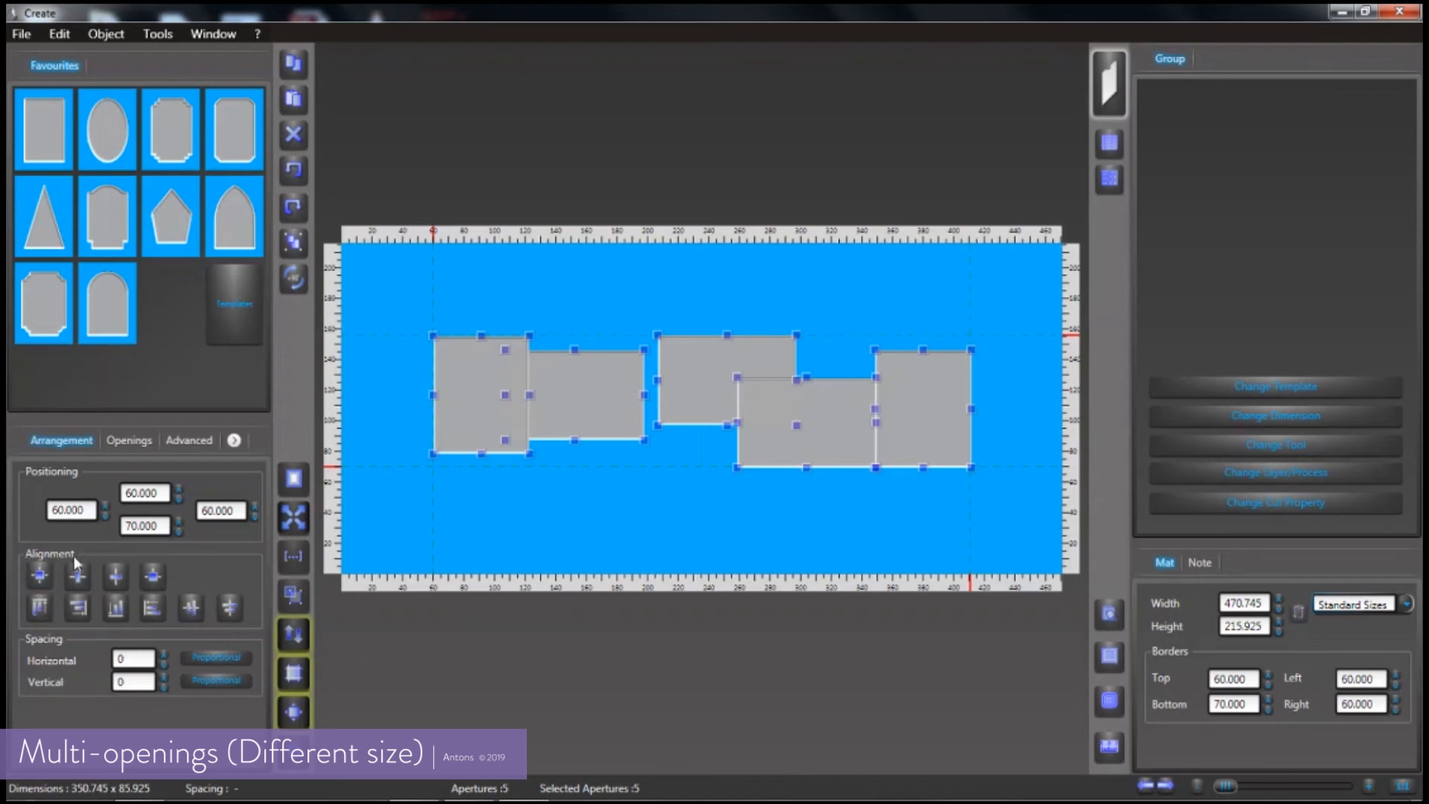
left_click(192, 608)
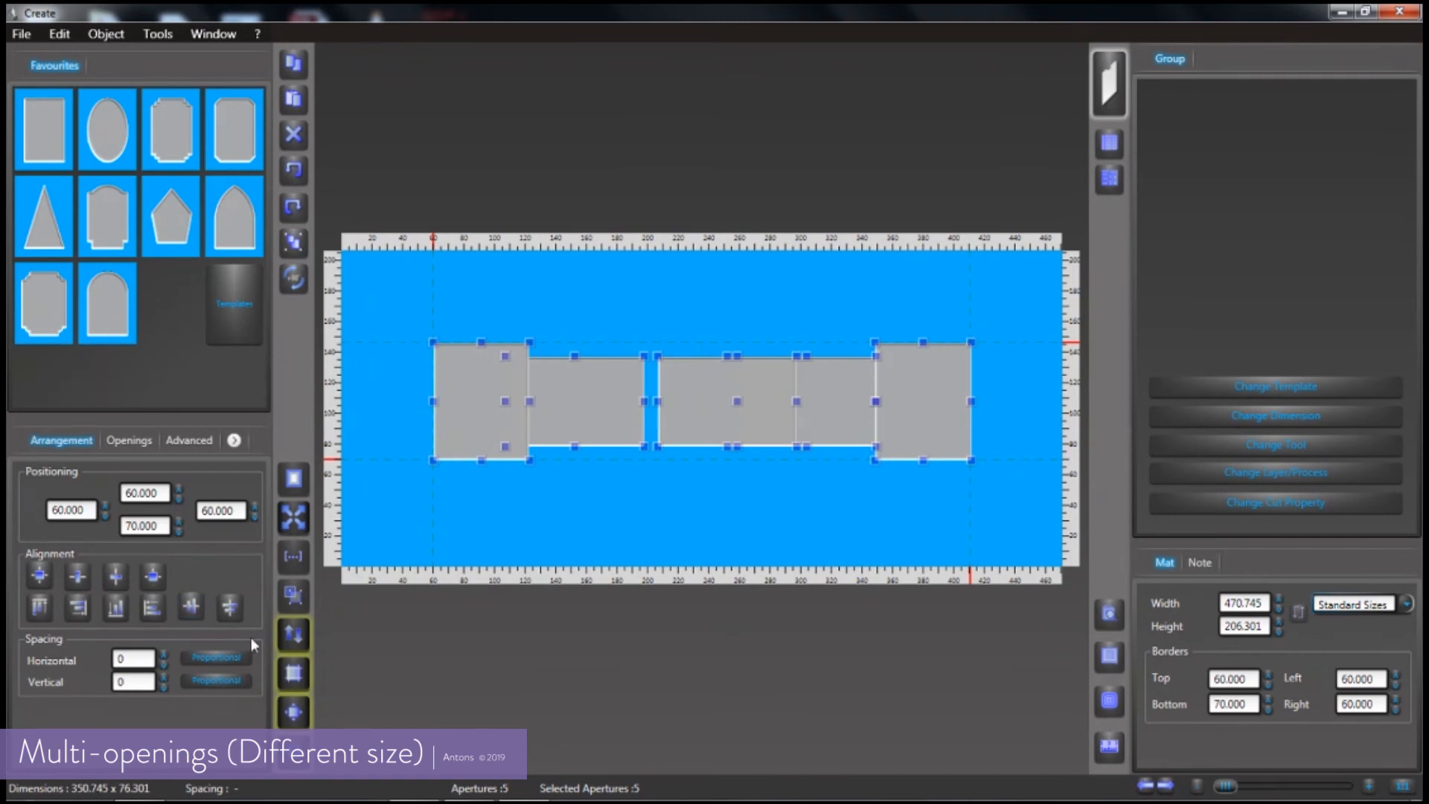
left_click(133, 658)
key("BackSpace")
type("30")
key("Return")
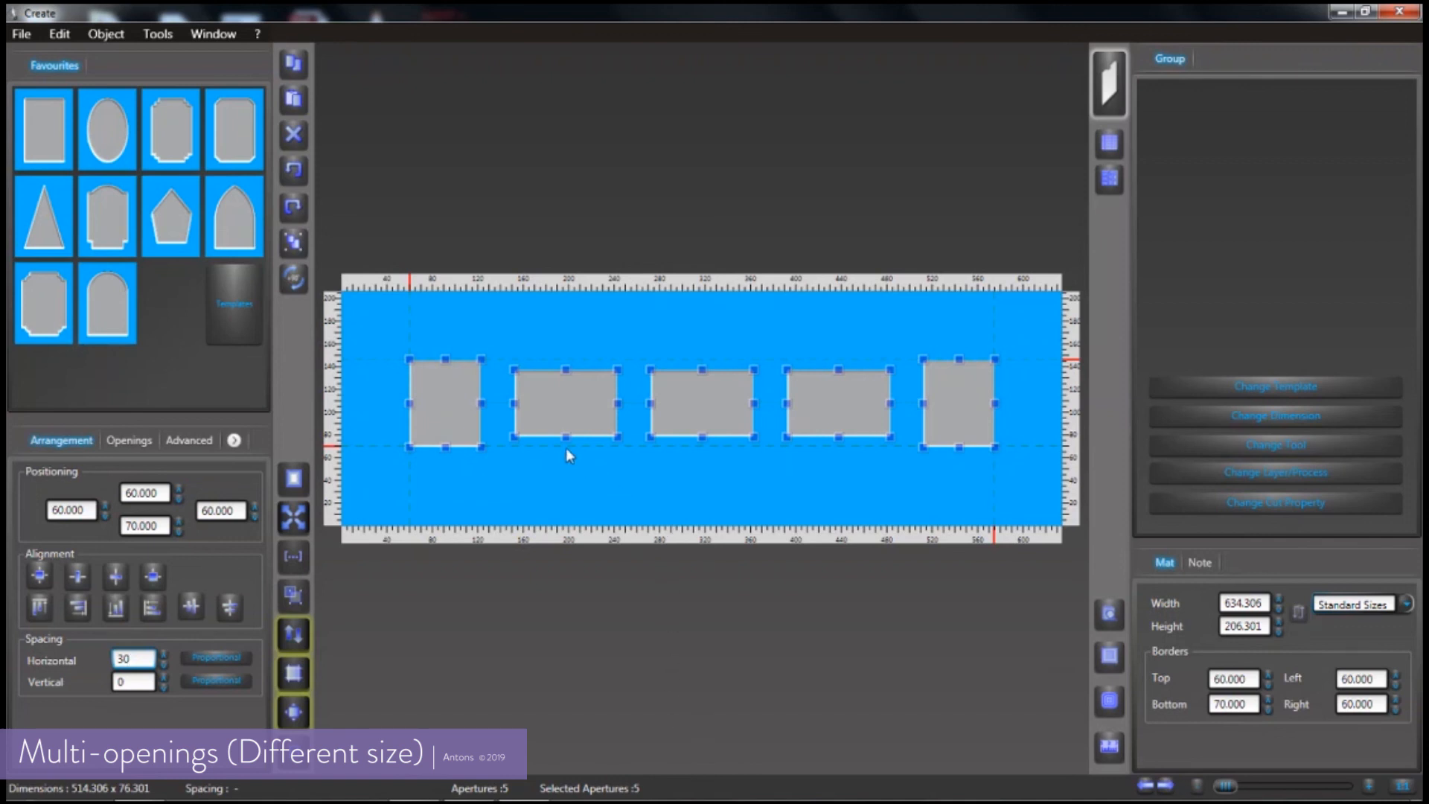
- Group the five openings, duplicate the group twice and arrange the three groups roughly as rows below one another
left_click(295, 241)
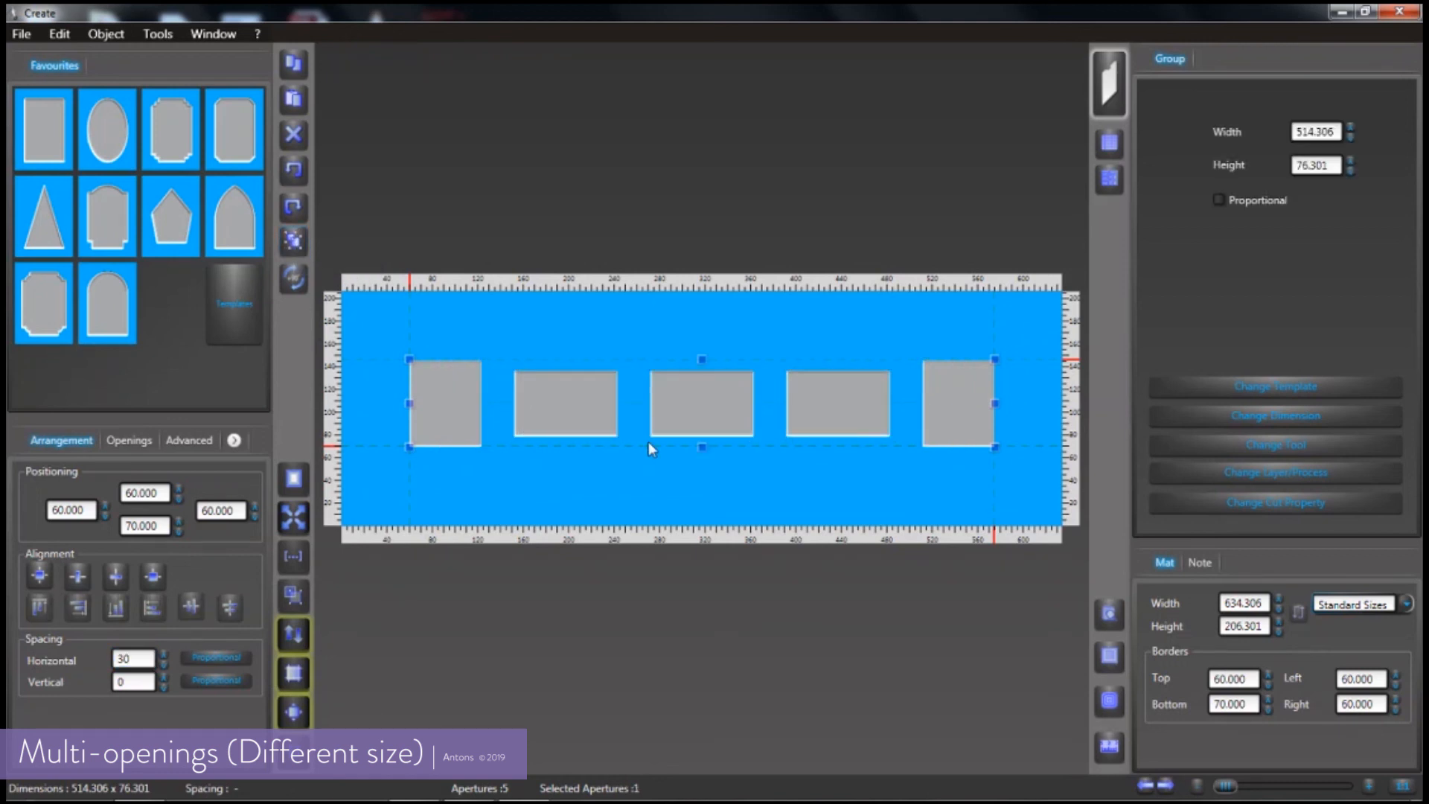
left_click(296, 61)
left_click(300, 105)
left_click_drag(694, 402, 673, 533)
left_click(293, 97)
left_click_drag(701, 469, 695, 569)
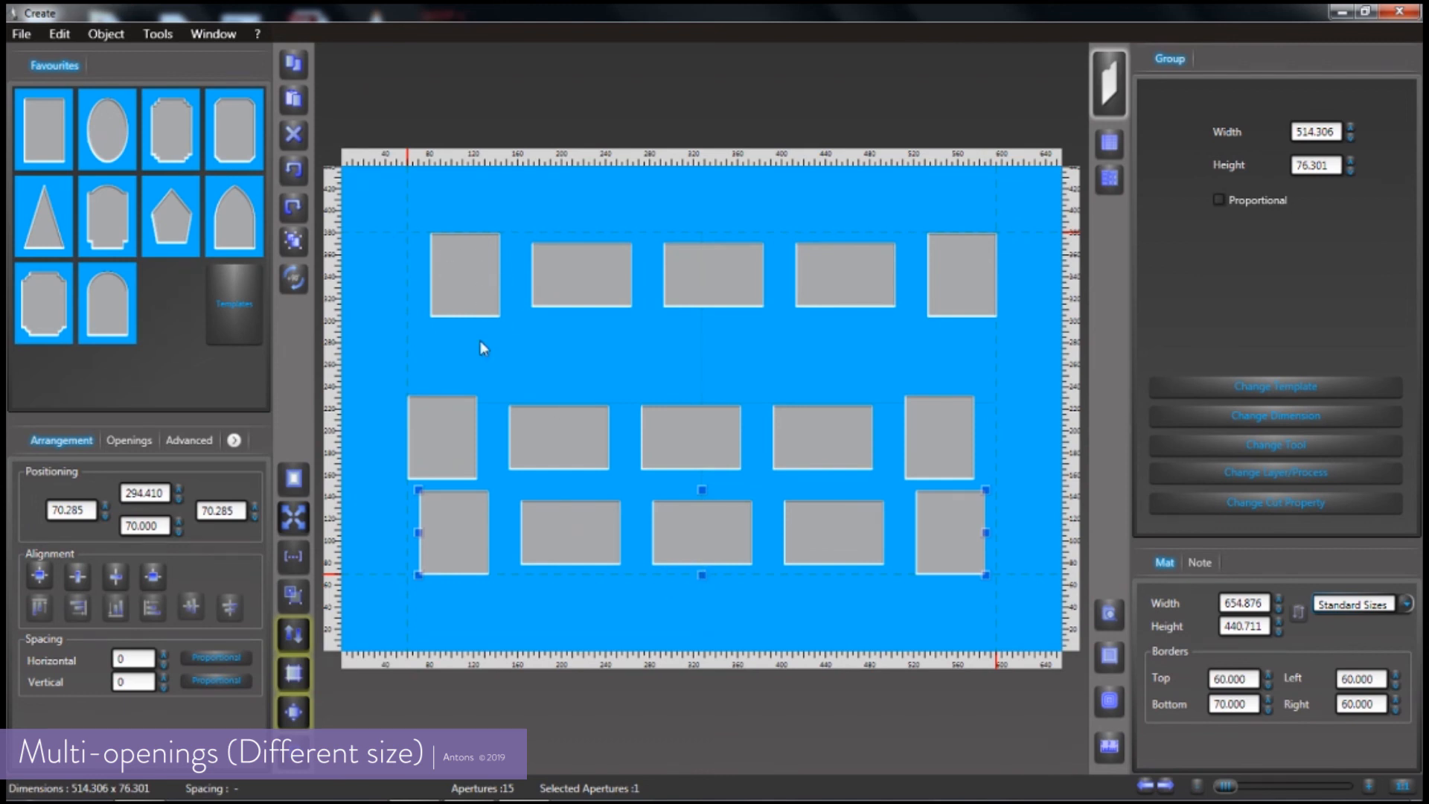
- Align the three grouped rows on a common vertical centre line and set the vertical spacing between them to 30
left_click_drag(381, 262, 497, 529)
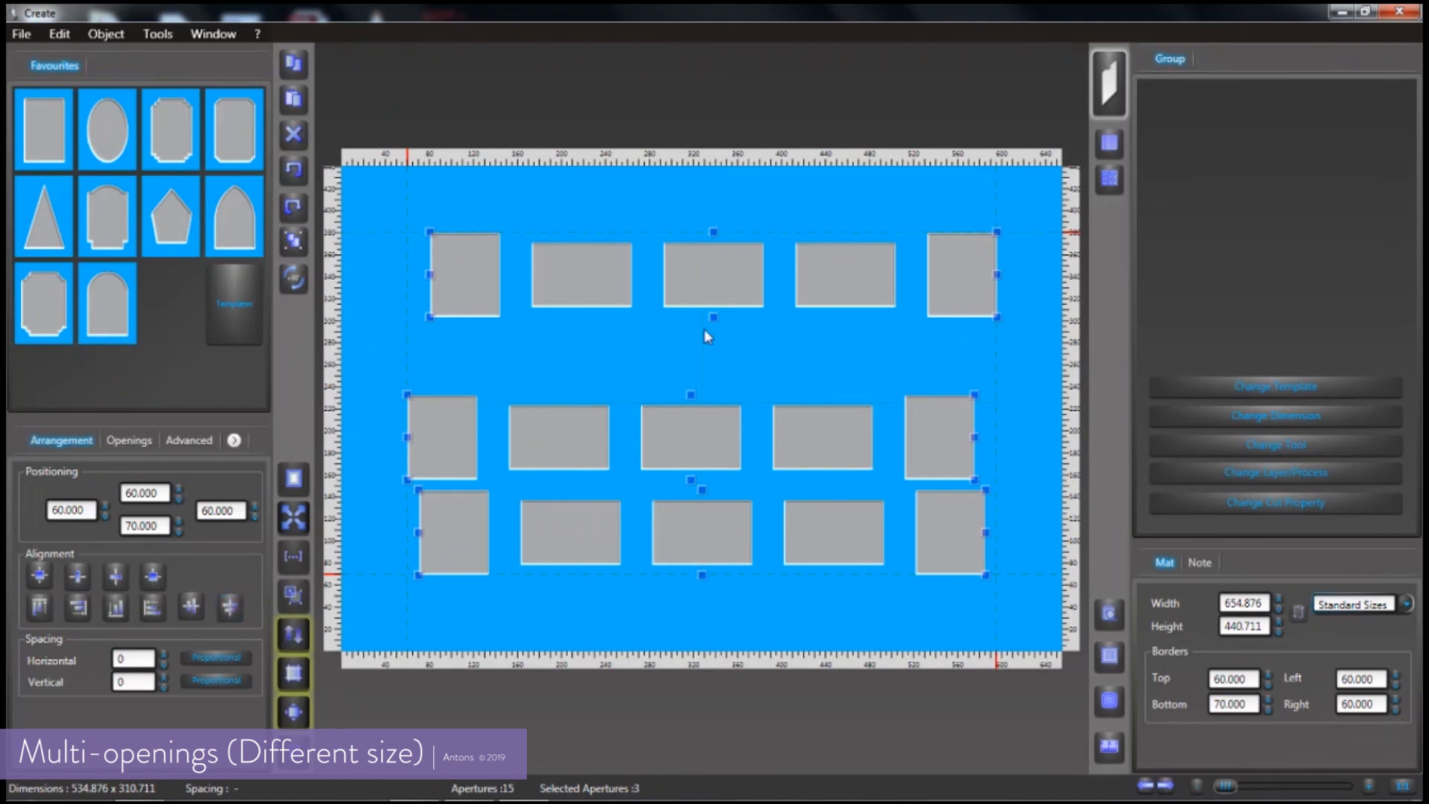
left_click(231, 609)
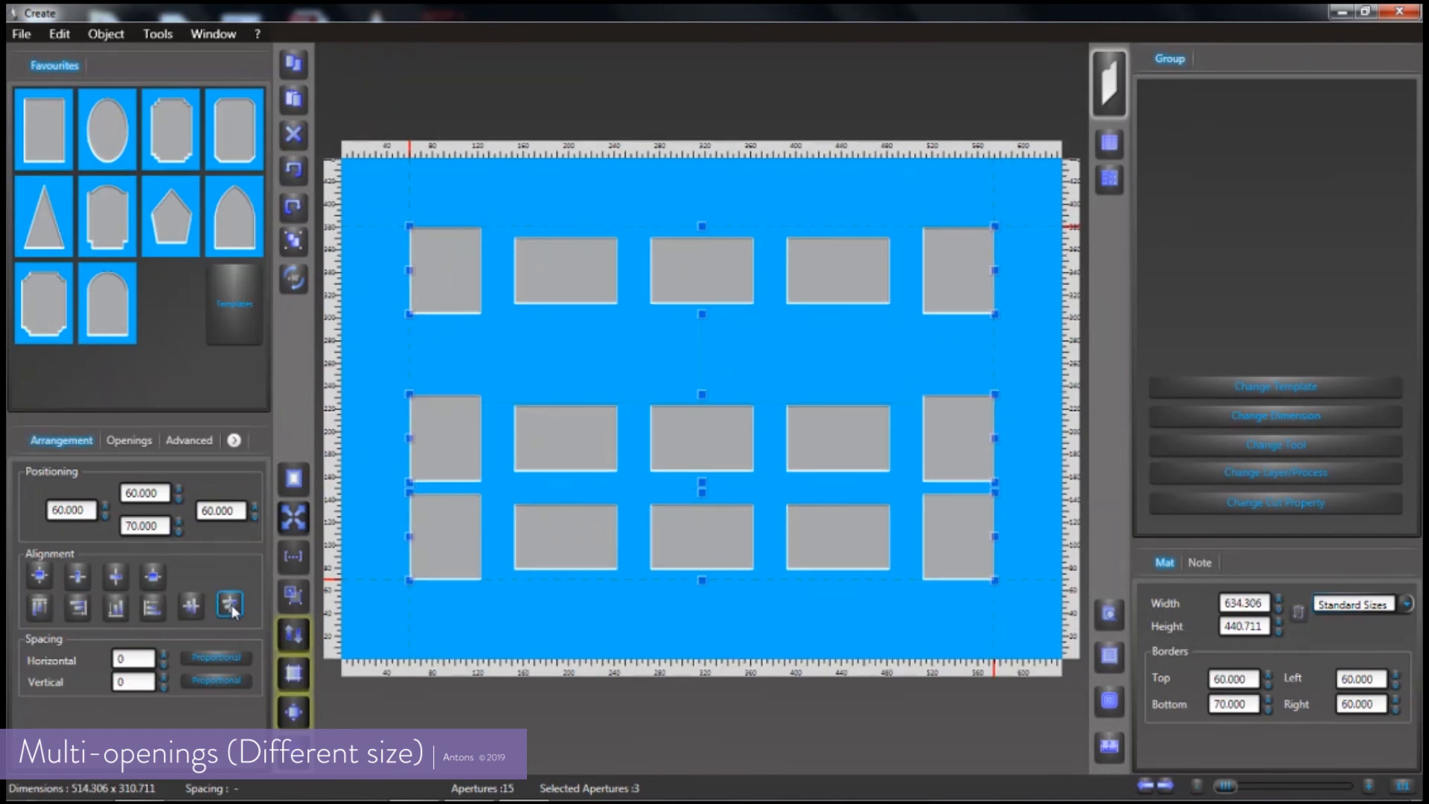
left_click(127, 681)
key("Return")
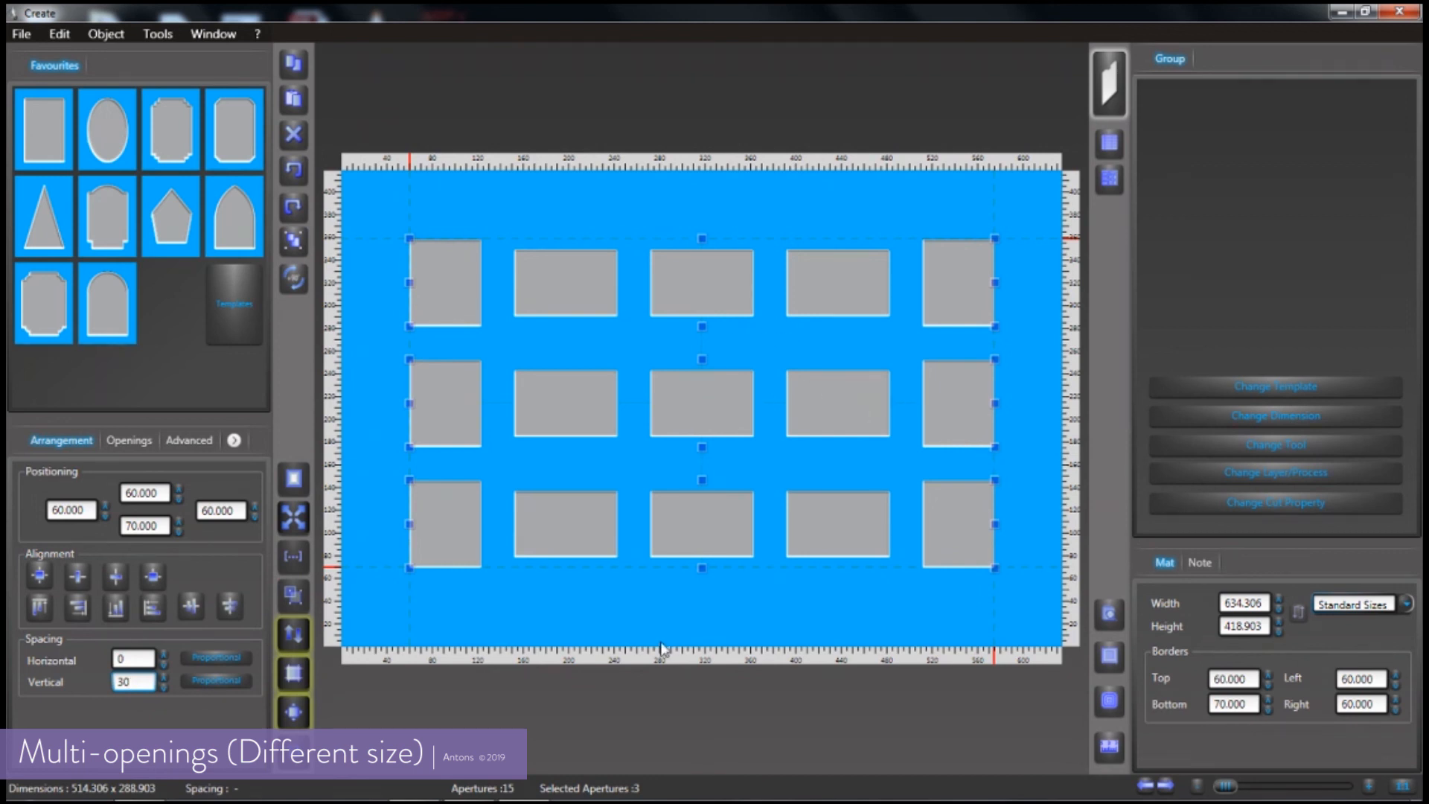
mouse_move(633, 801)
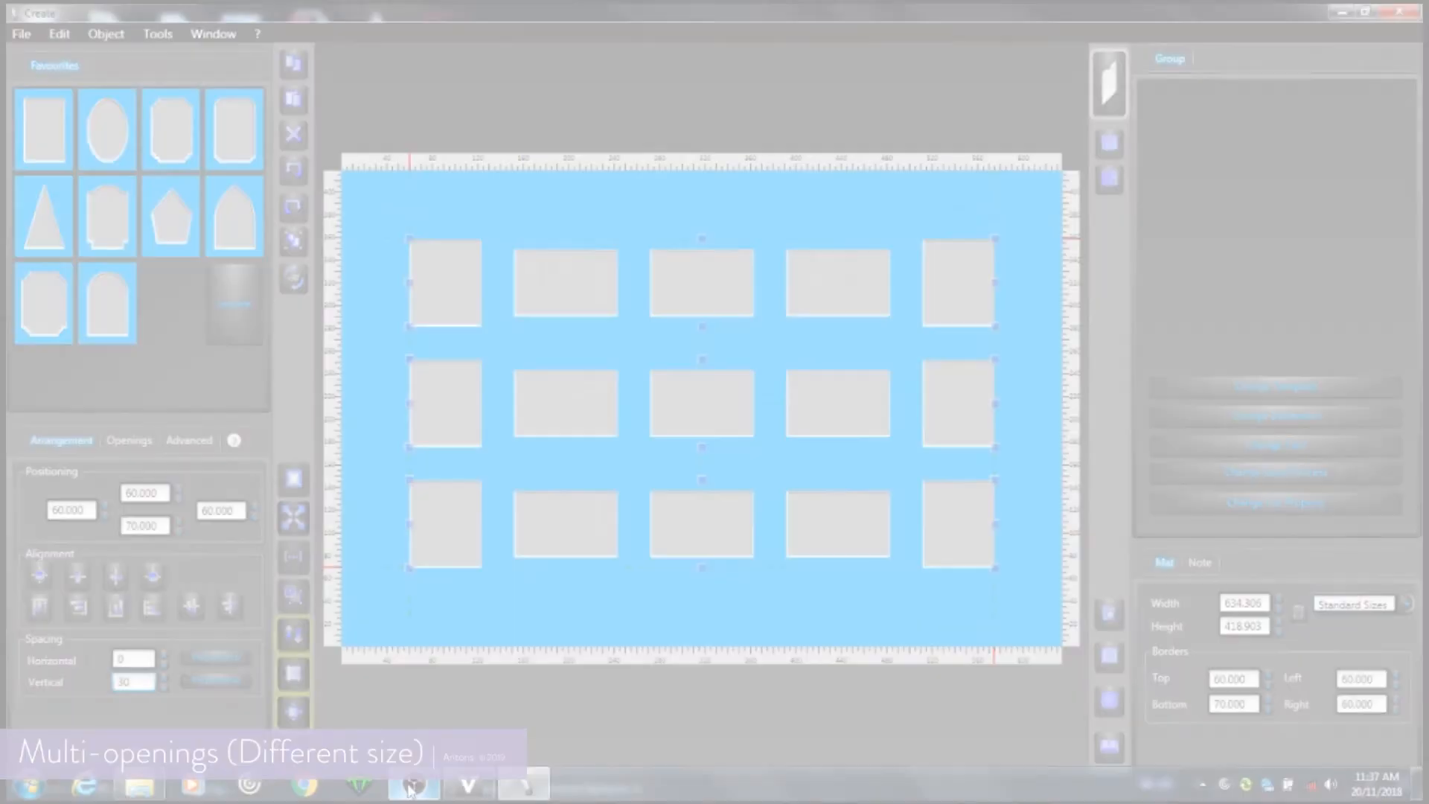